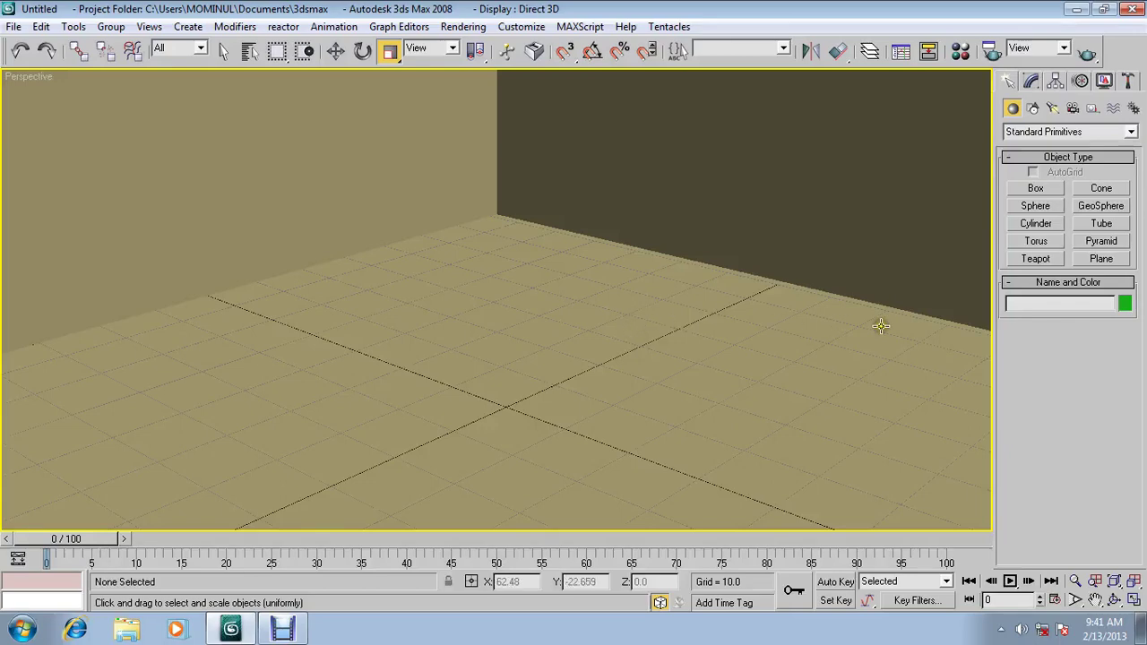
Step: Create a teapot at the floor centre and stretch it taller along Z with non-uniform scale
{"action": "left_click", "coordinate": [1037, 259]}
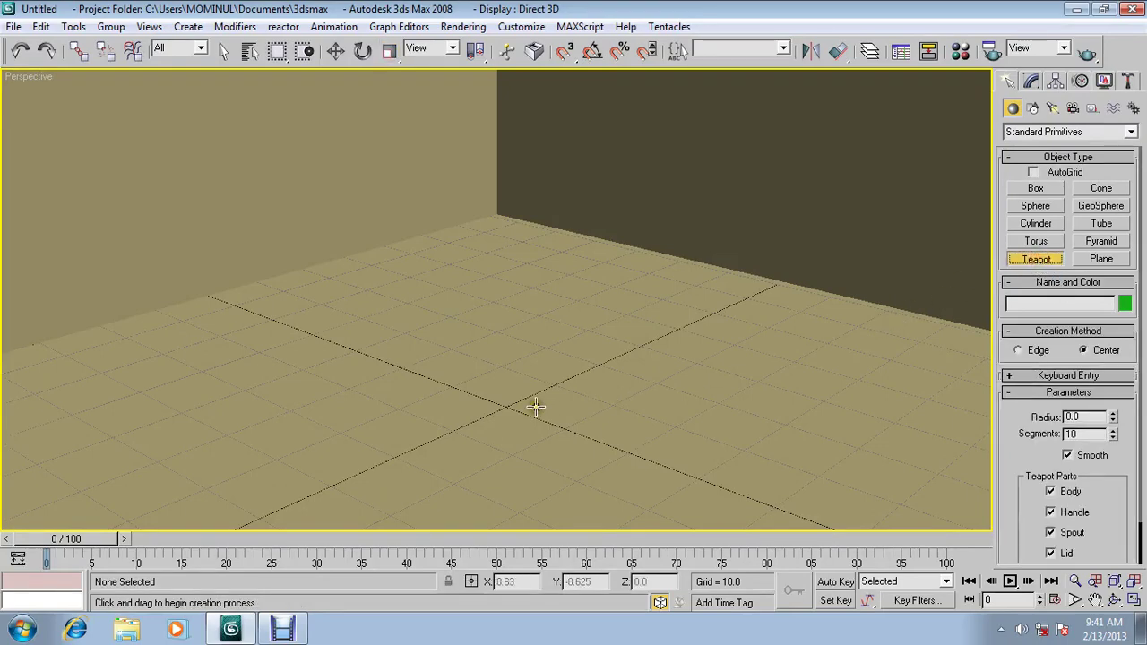
{"action": "left_click_drag", "start_coordinate": [501, 408], "coordinate": [533, 420]}
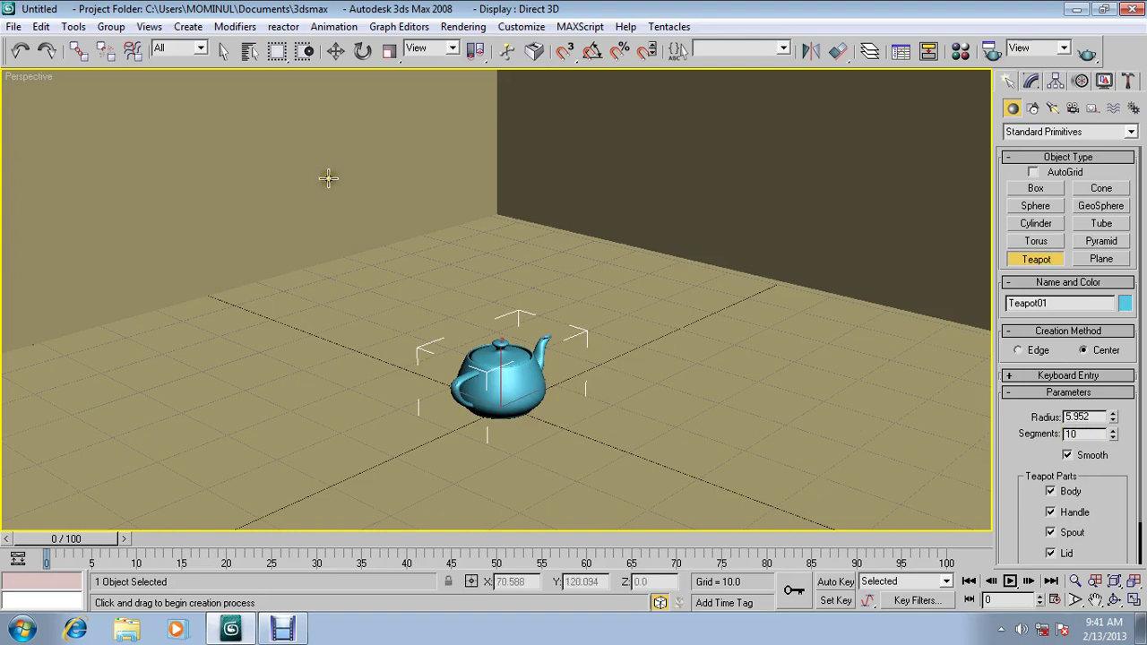
{"action": "left_click", "coordinate": [390, 50]}
{"action": "key", "text": "r"}
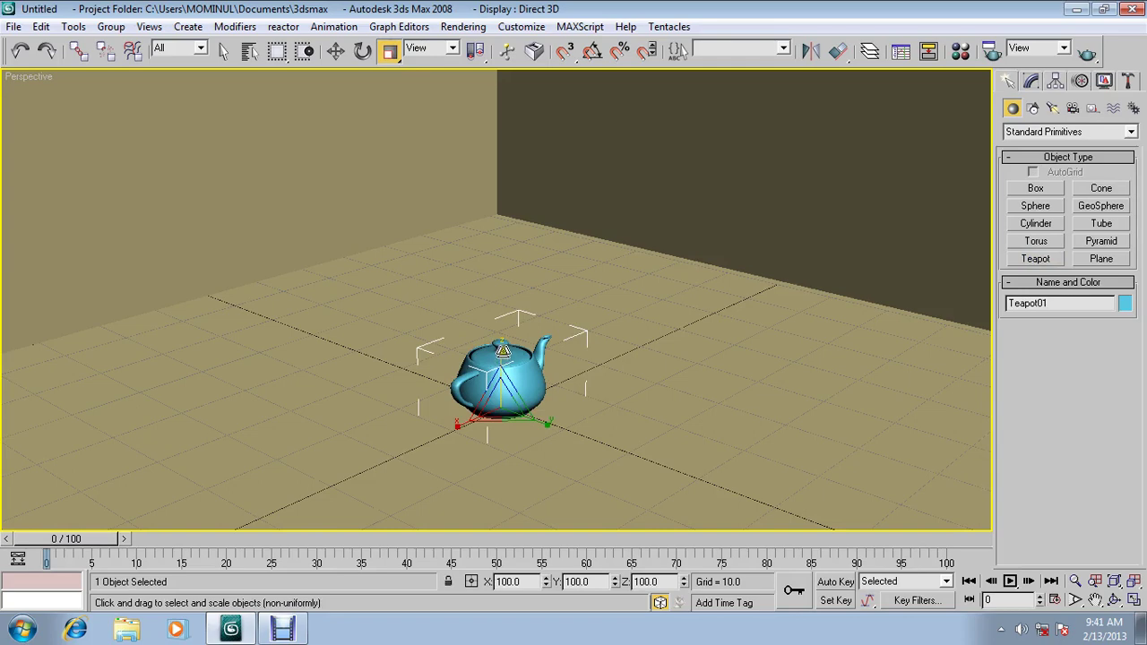
{"action": "left_click_drag", "start_coordinate": [503, 350], "coordinate": [618, 372]}
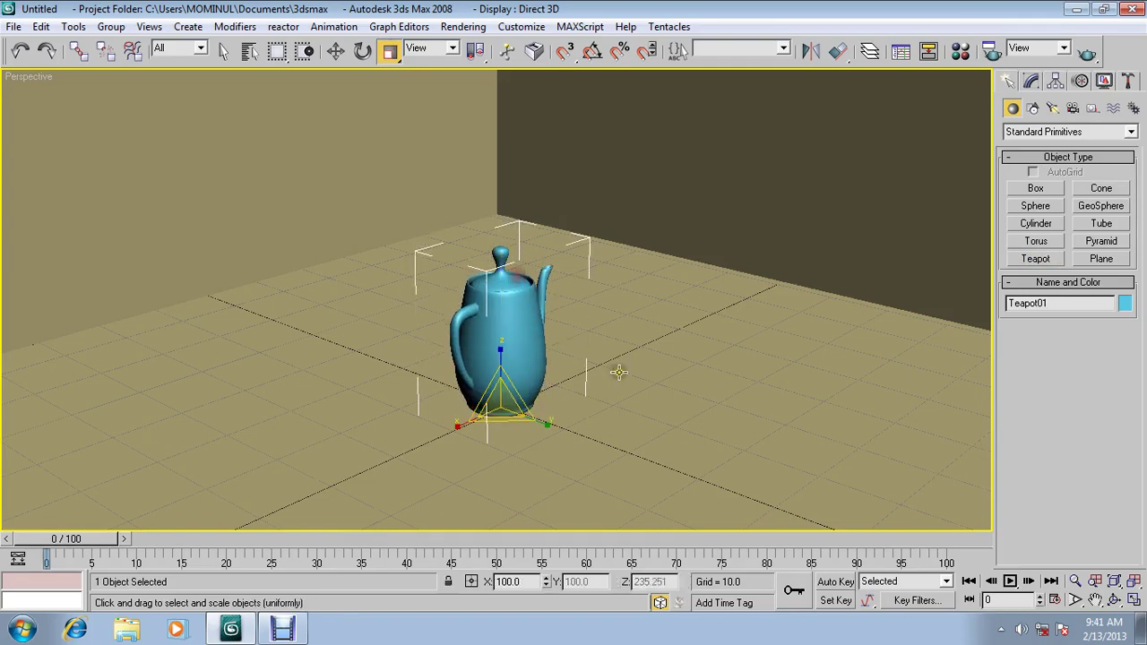
{"action": "middle_click_drag", "start_coordinate": [618, 372], "coordinate": [665, 344]}
Step: Enlarge the teapot uniformly by percentage, ending at 137.5, 137.5 and 323.47 percent
{"action": "right_click", "coordinate": [391, 52]}
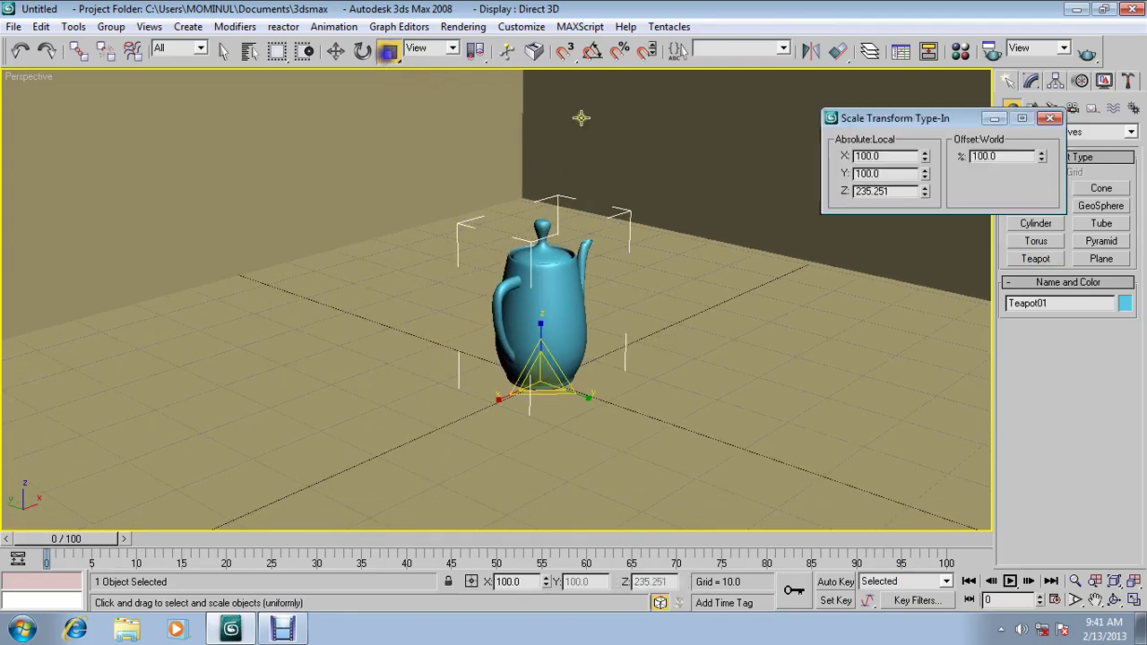
{"action": "left_click_drag", "start_coordinate": [1042, 157], "coordinate": [979, 470]}
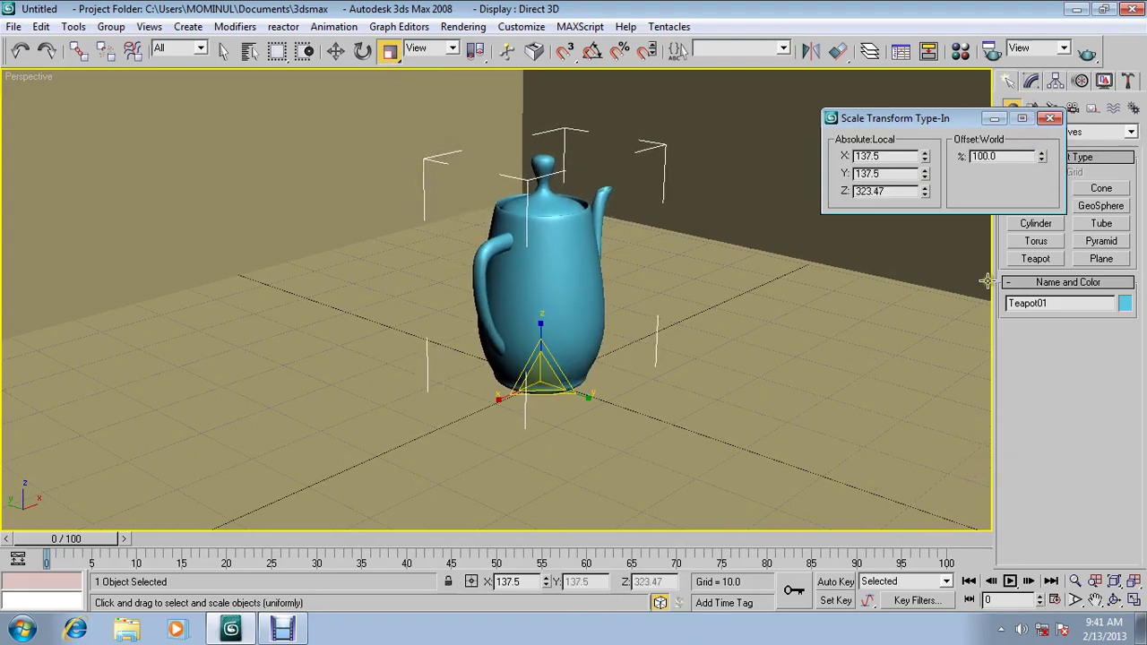
{"action": "left_click", "coordinate": [1051, 118]}
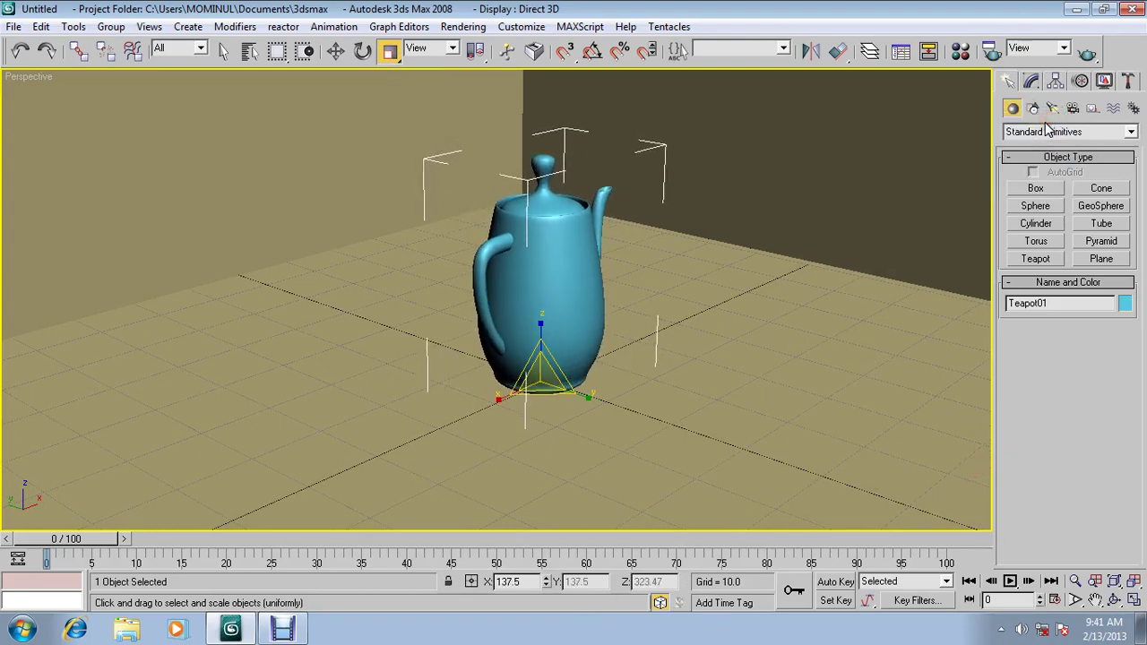
Step: Apply a Blinn material with black diffuse and pure white 255 specular to the teapot
{"action": "key", "text": "m"}
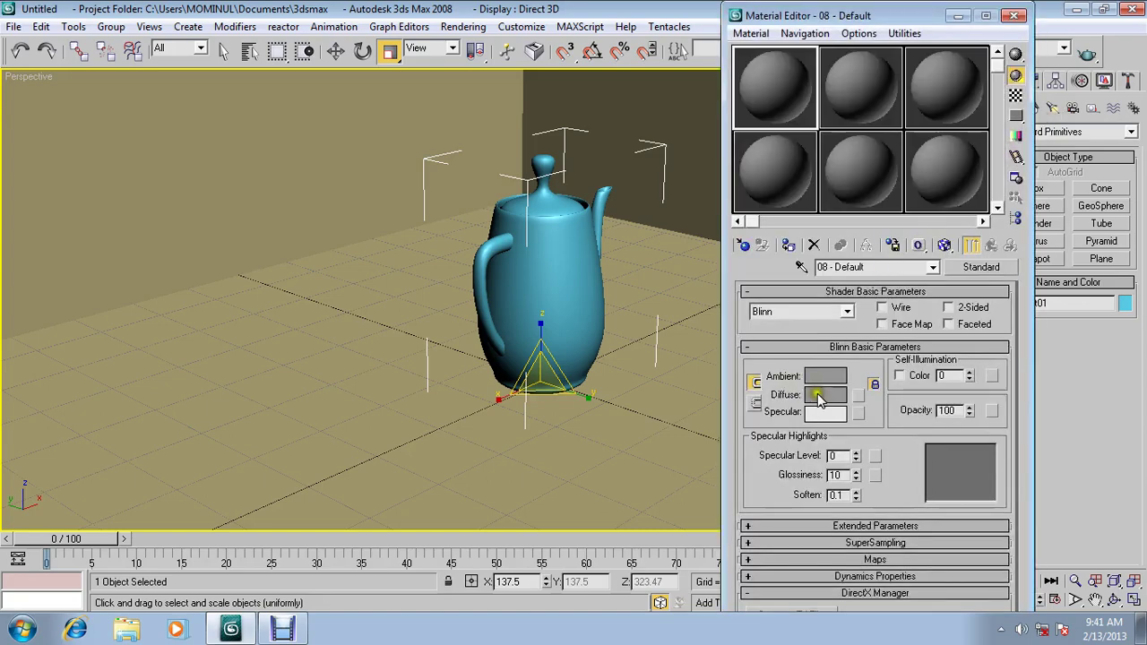
{"action": "left_click", "coordinate": [822, 395]}
{"action": "left_click_drag", "start_coordinate": [492, 186], "coordinate": [492, 107]}
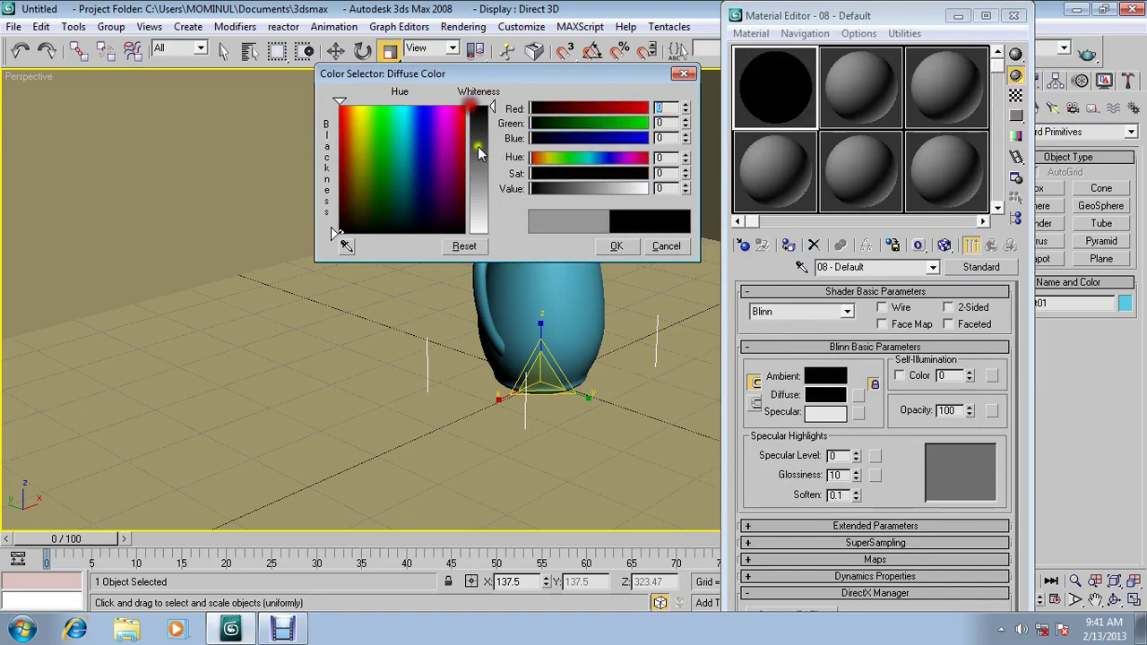
{"action": "left_click", "coordinate": [618, 248]}
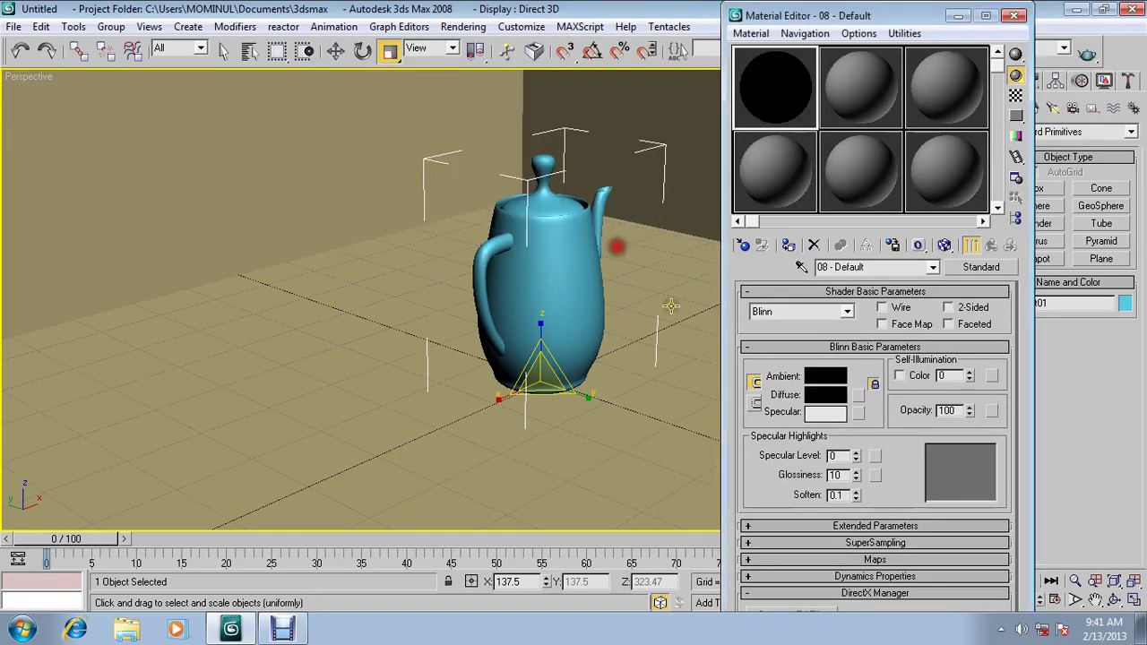
{"action": "left_click", "coordinate": [827, 414]}
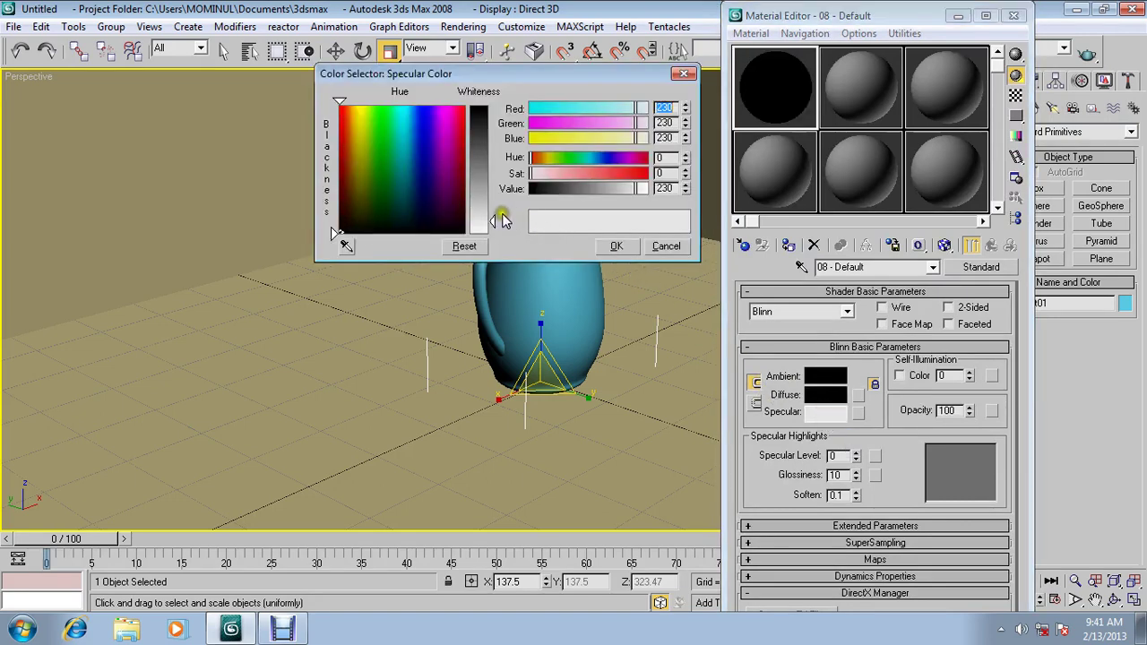
{"action": "left_click_drag", "start_coordinate": [494, 224], "coordinate": [494, 235]}
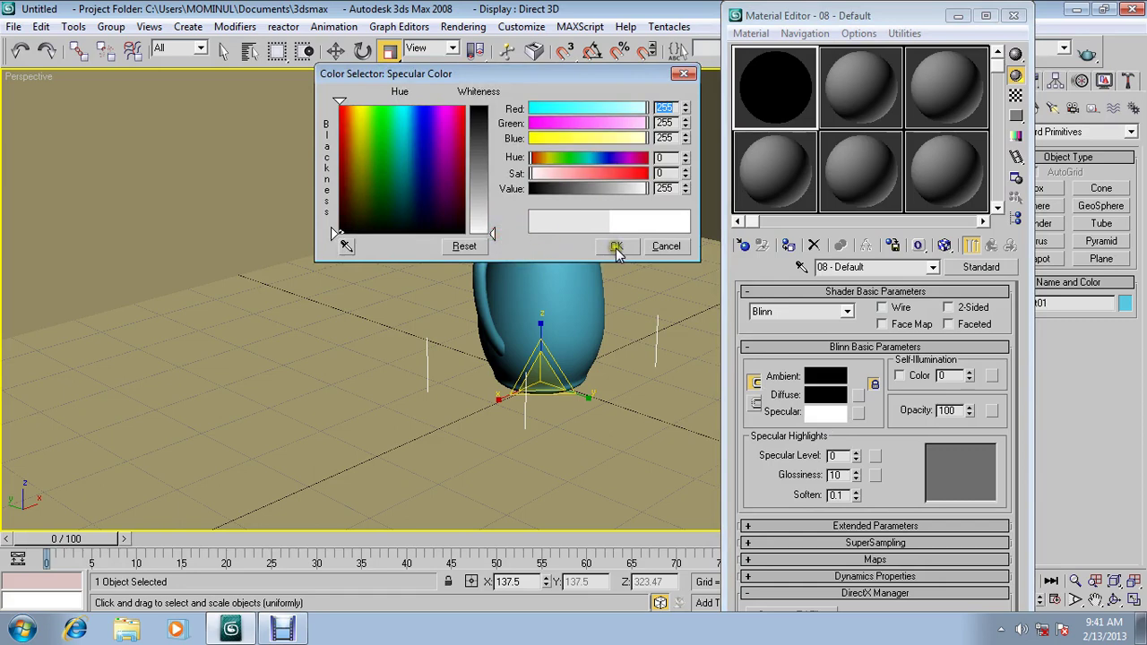
{"action": "left_click", "coordinate": [617, 247]}
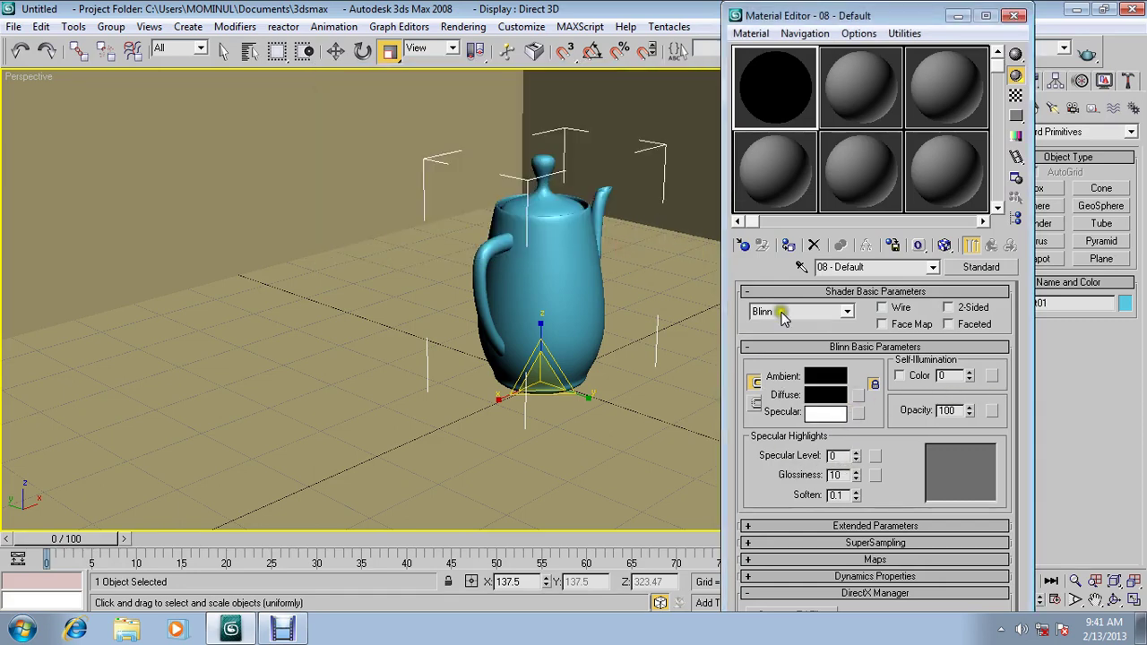
{"action": "left_click", "coordinate": [789, 245]}
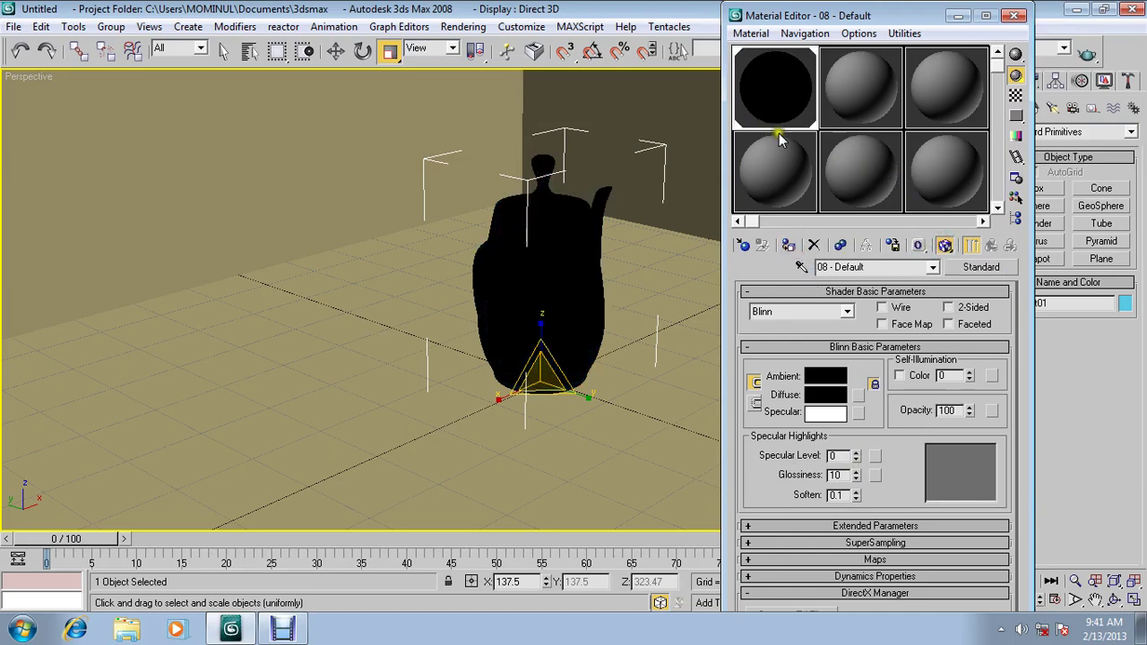
{"action": "left_click", "coordinate": [1087, 52]}
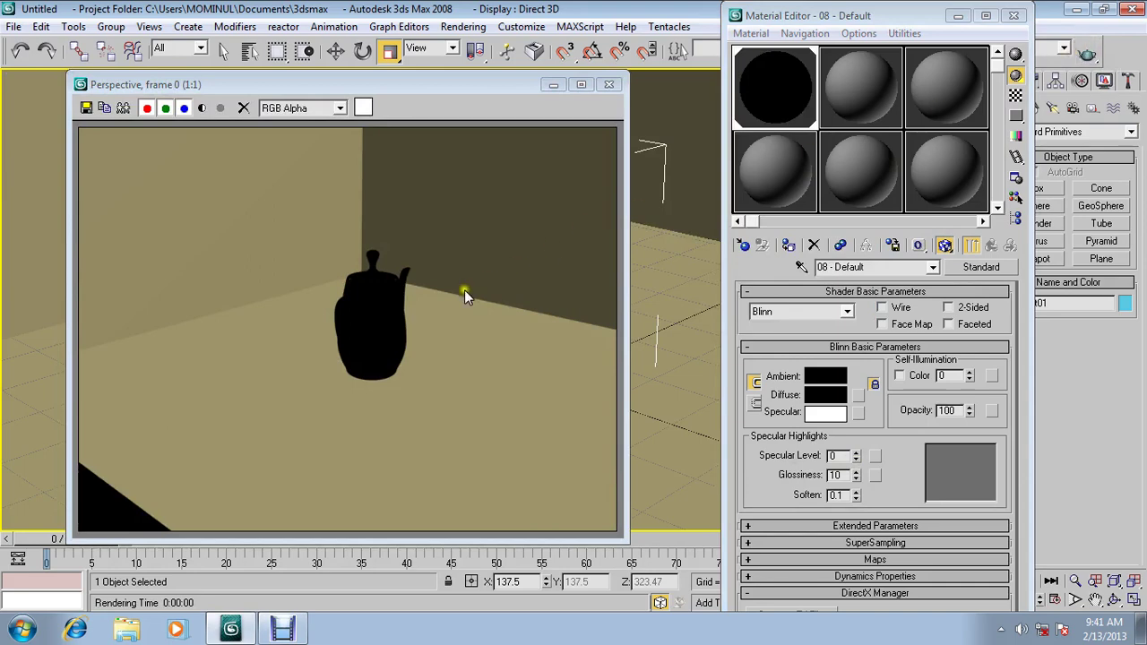
{"action": "left_click", "coordinate": [609, 84]}
{"action": "left_click", "coordinate": [754, 492]}
{"action": "left_click_drag", "start_coordinate": [754, 492], "coordinate": [760, 440]}
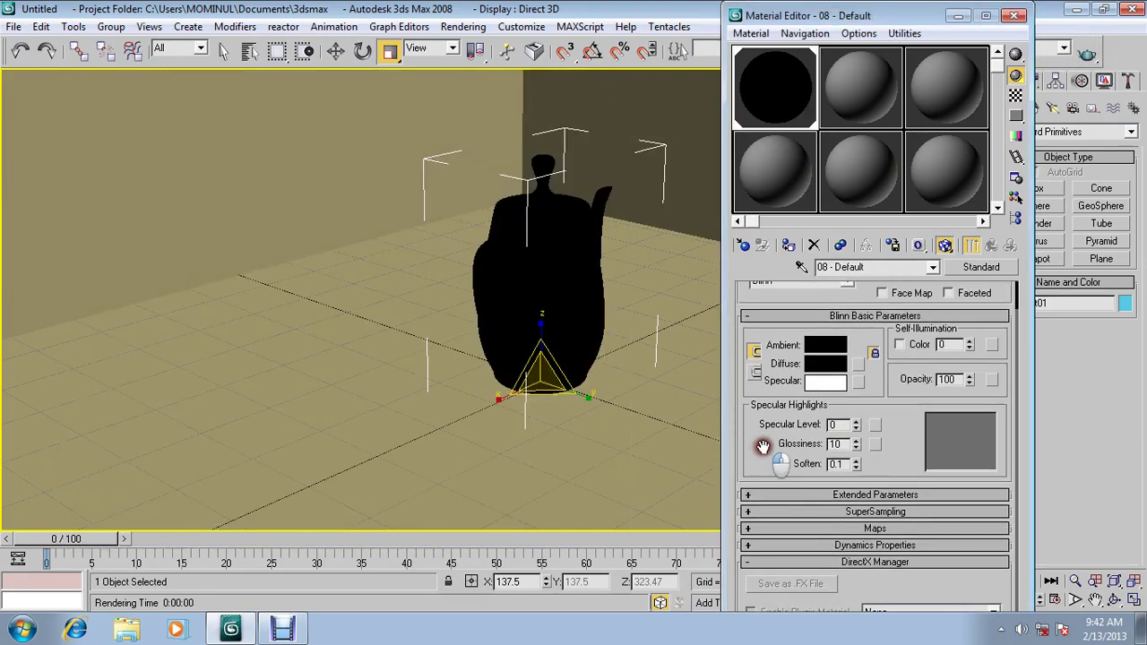
Step: Put a Raytrace map in the Refraction slot at amount 100, tracing refraction only
{"action": "left_click", "coordinate": [772, 537]}
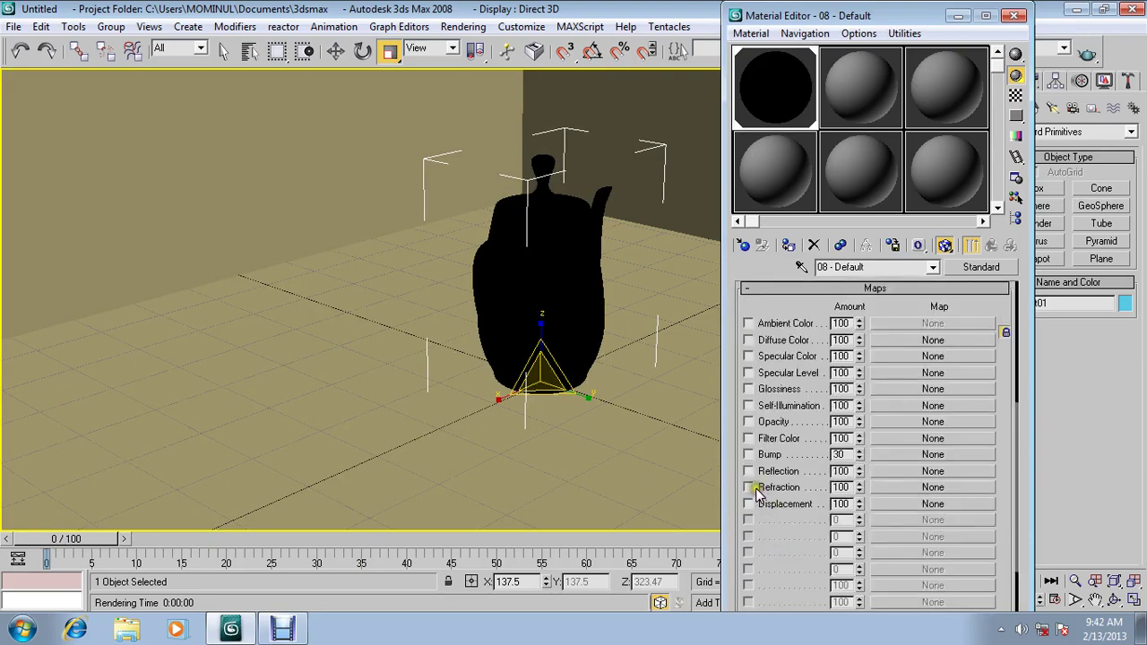
{"action": "left_click", "coordinate": [882, 489]}
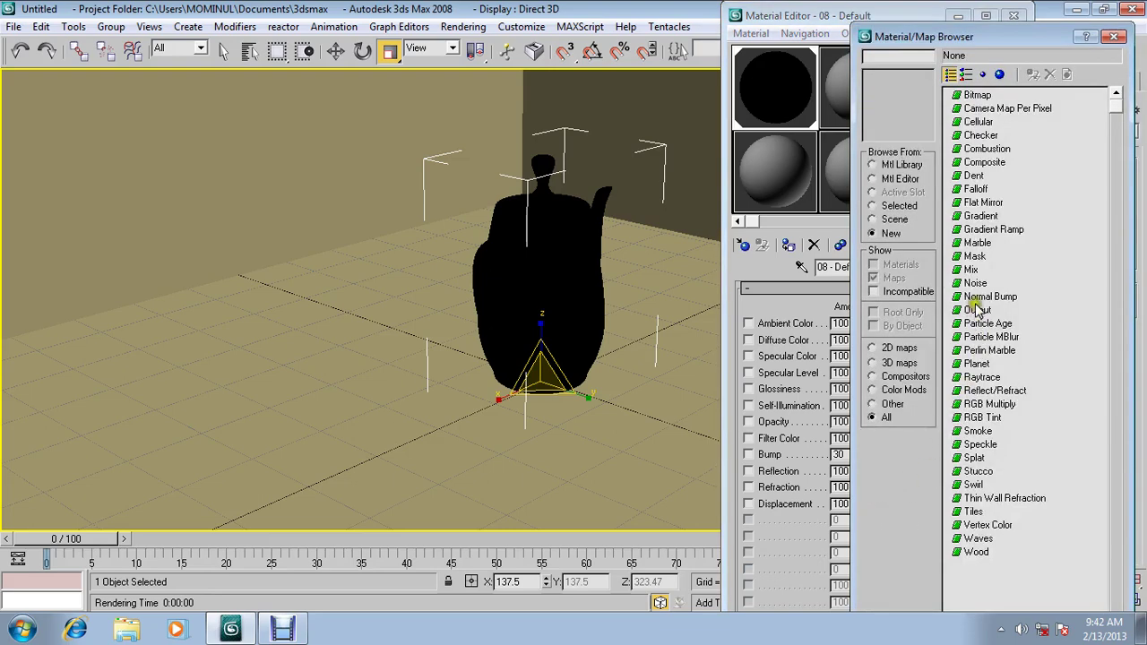
{"action": "left_click", "coordinate": [977, 432]}
{"action": "double_click", "coordinate": [980, 377]}
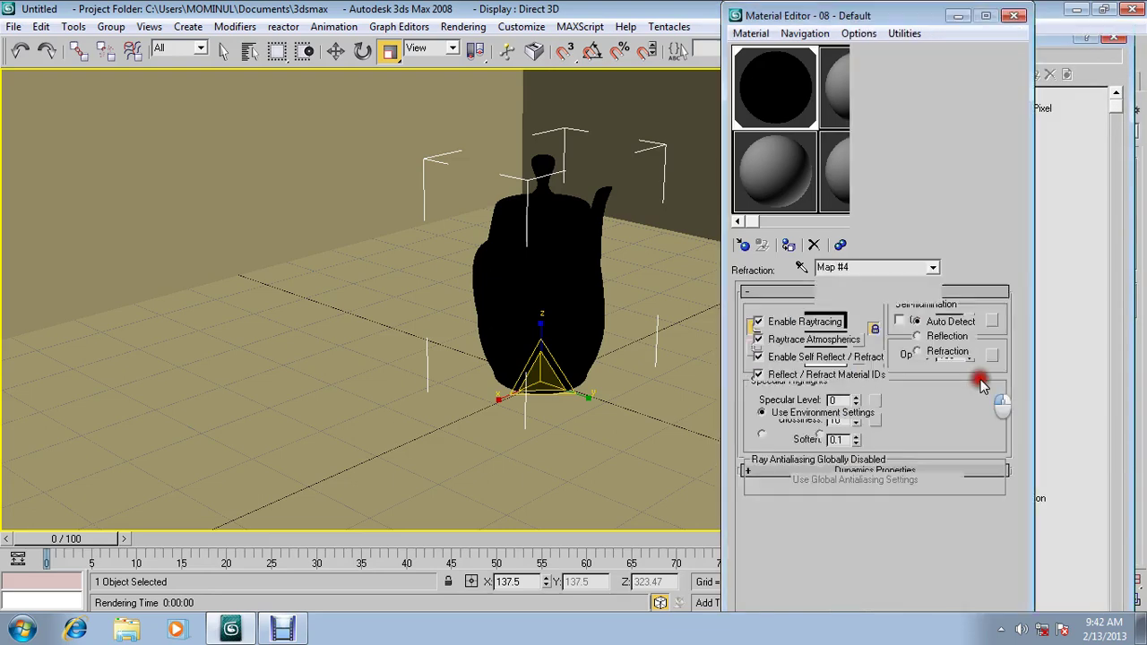
{"action": "left_click", "coordinate": [918, 351]}
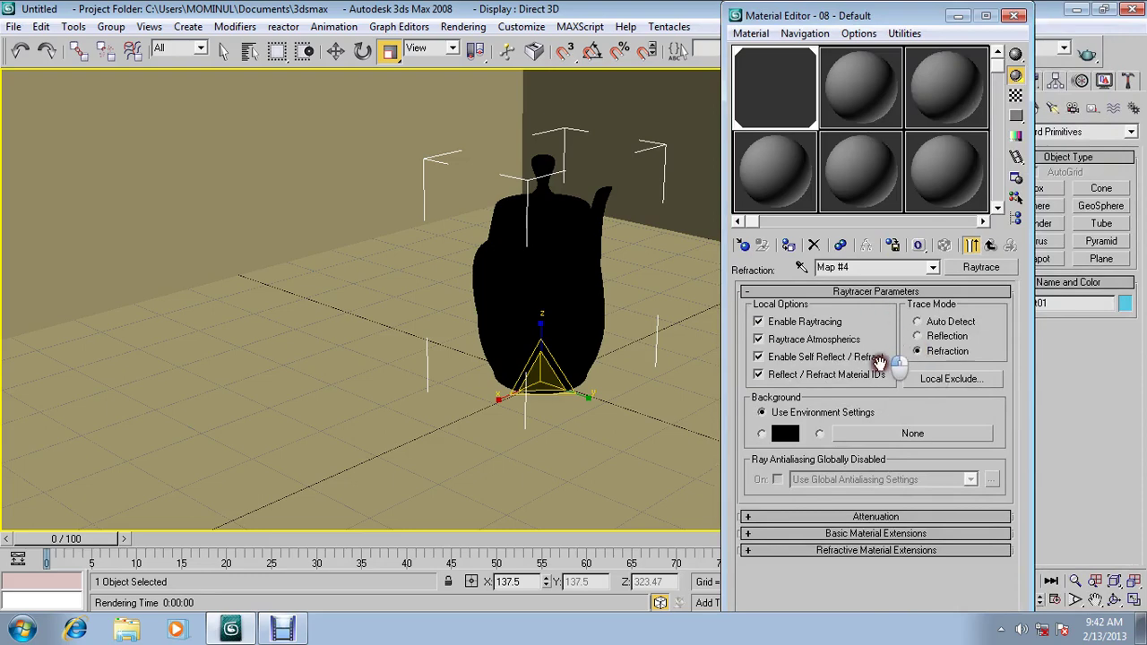
{"action": "left_click", "coordinate": [986, 247]}
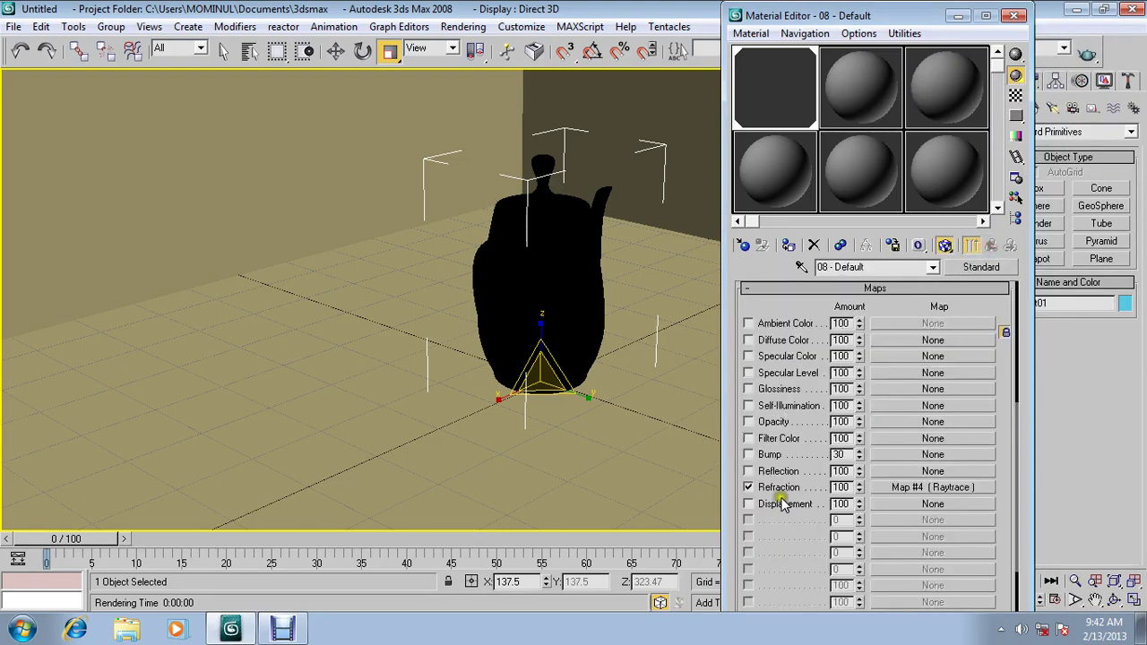
{"action": "mouse_move", "coordinate": [788, 299]}
{"action": "left_mouse_down"}
{"action": "mouse_move", "coordinate": [781, 522]}
{"action": "mouse_move", "coordinate": [763, 312]}
{"action": "left_mouse_up"}
Step: Render the glass teapot, zoom the Perspective view in closer, and render again
{"action": "left_click", "coordinate": [1087, 54]}
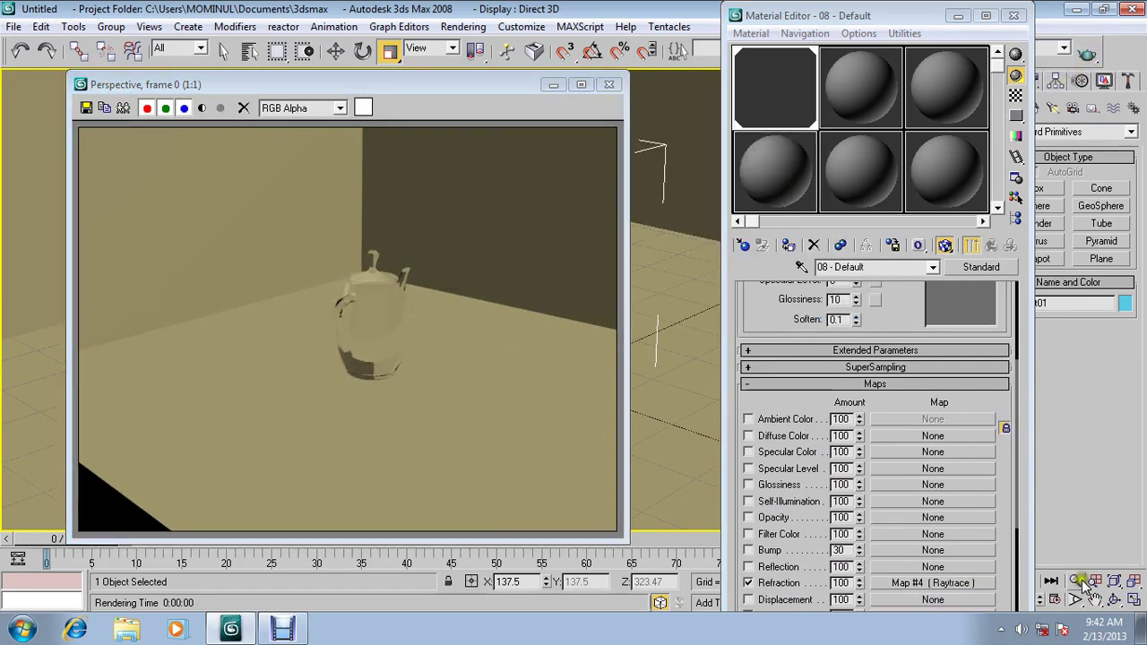
{"action": "left_click", "coordinate": [1076, 581]}
{"action": "left_click_drag", "start_coordinate": [671, 444], "coordinate": [652, 396]}
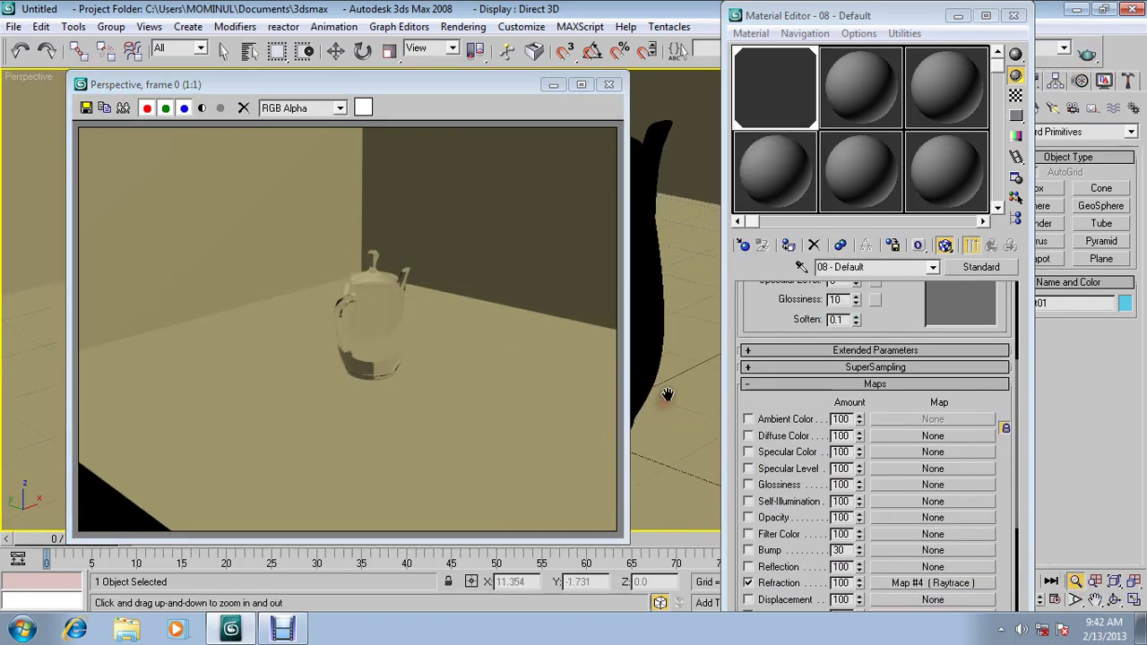
{"action": "left_click", "coordinate": [1088, 54]}
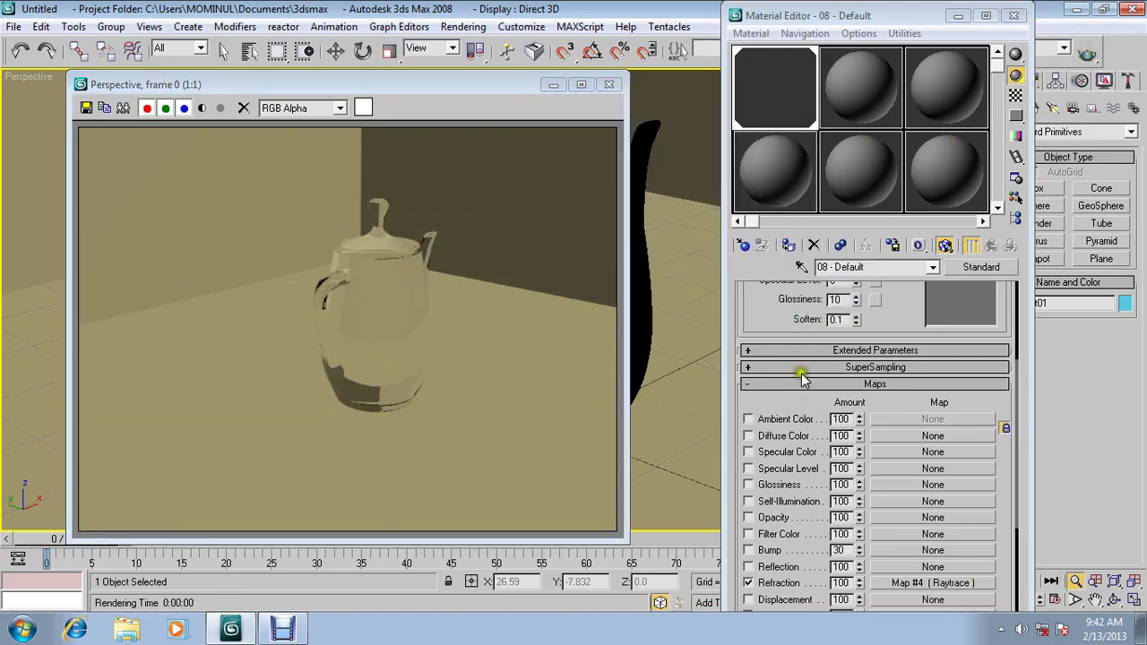
{"action": "left_click_drag", "start_coordinate": [758, 308], "coordinate": [760, 380]}
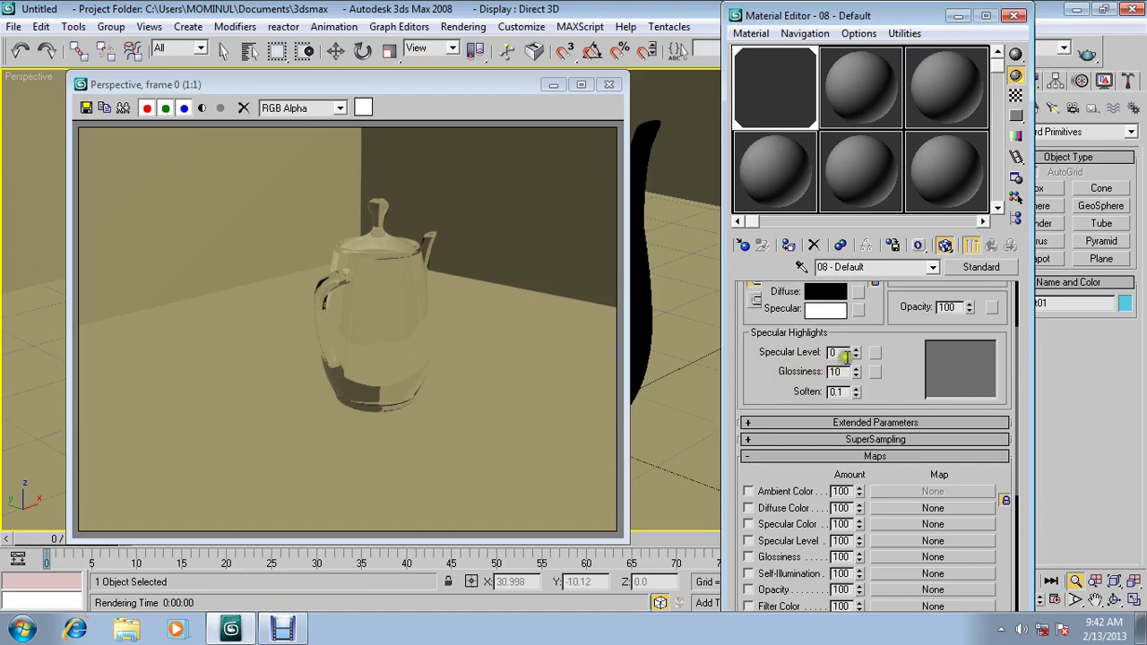
Step: Set Specular Level 100, Glossiness 75 and Soften 0.5, reapply the material and render
{"action": "double_click", "coordinate": [838, 351]}
{"action": "double_click", "coordinate": [836, 371]}
{"action": "type", "text": "75"}
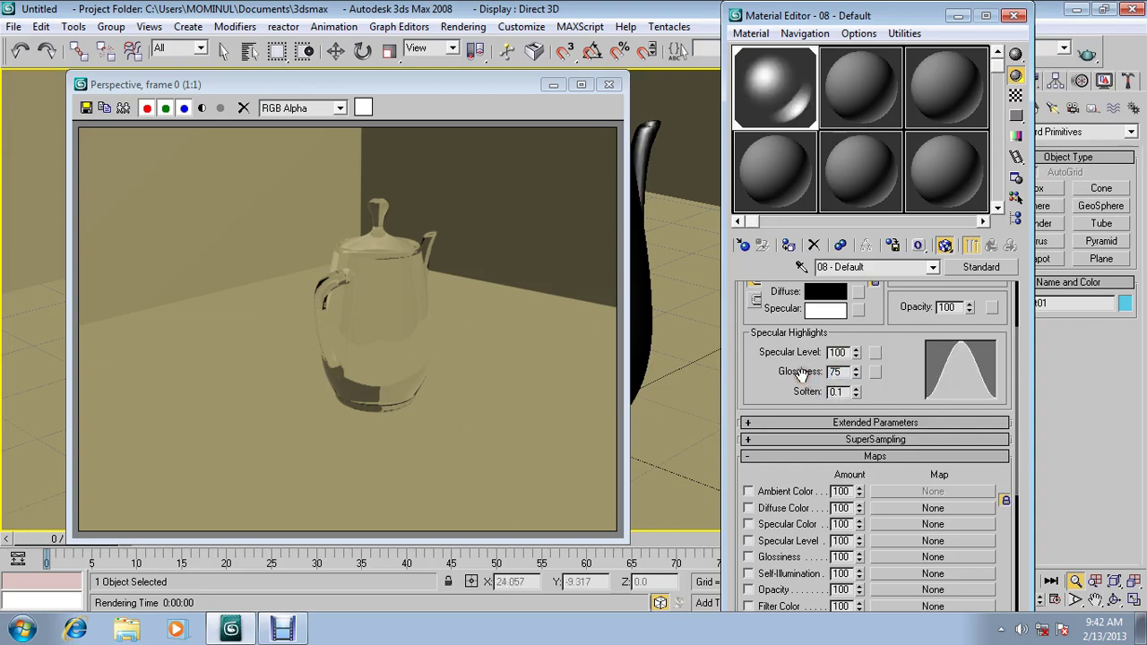
{"action": "key", "text": "Return"}
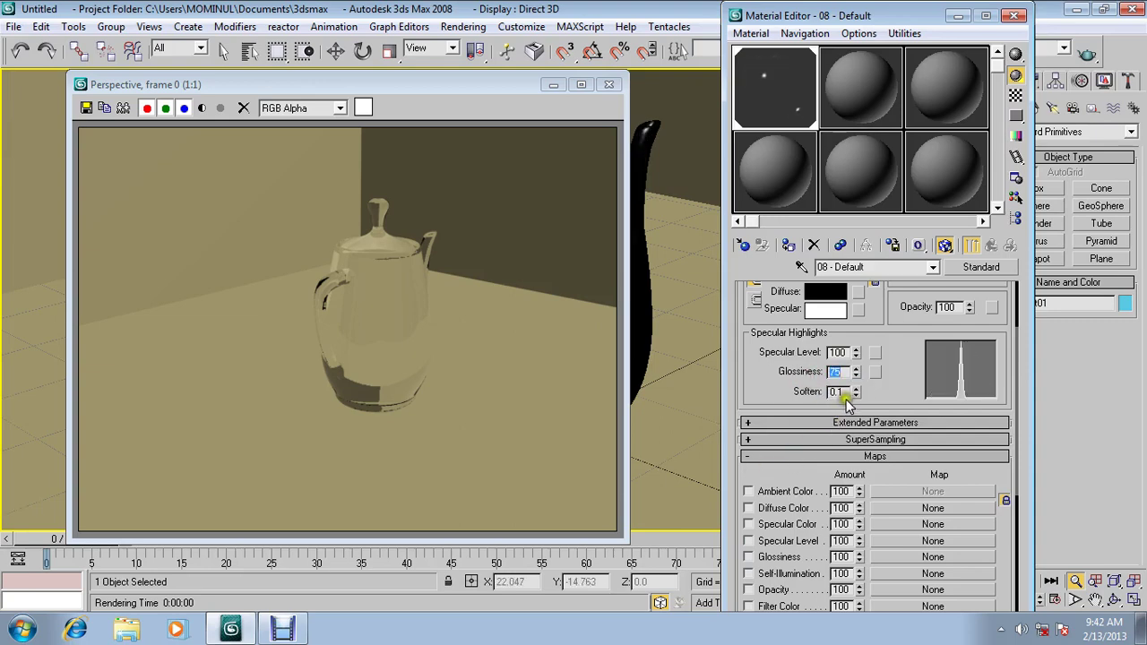
{"action": "left_click", "coordinate": [844, 395]}
{"action": "type", "text": "0.5"}
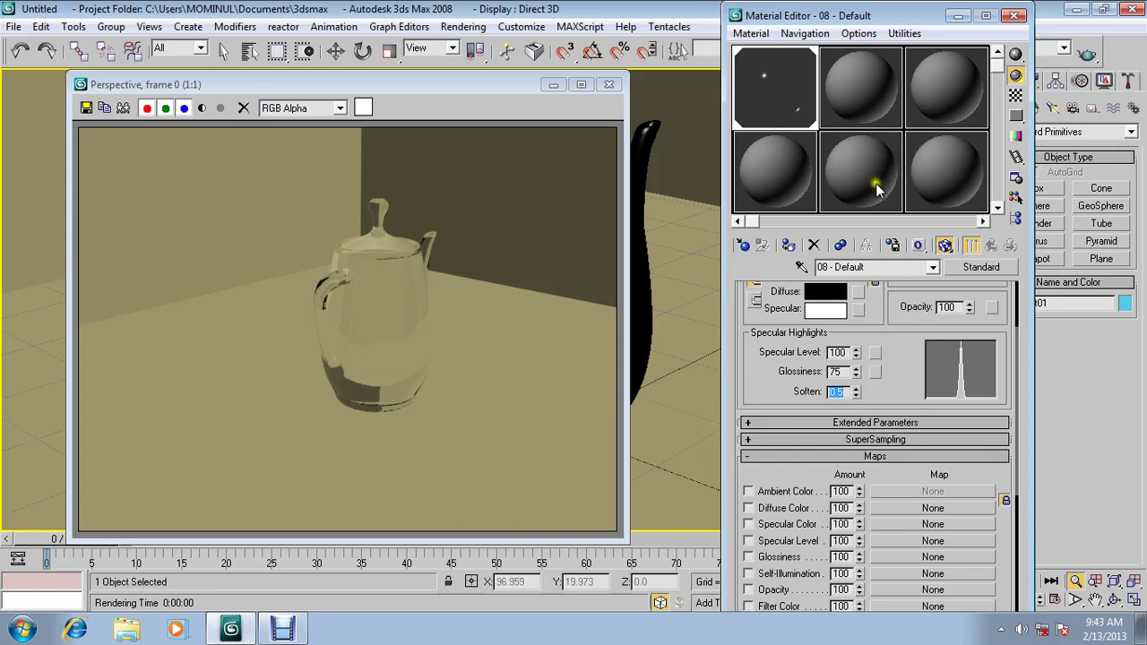
{"action": "left_click", "coordinate": [788, 245]}
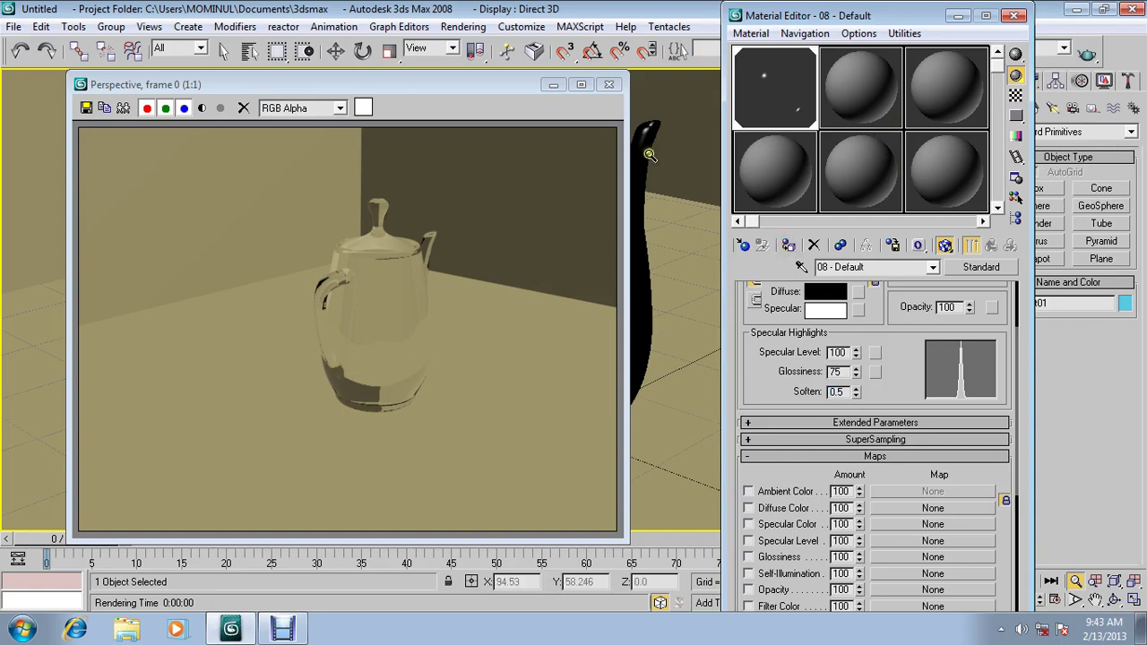
{"action": "left_click", "coordinate": [1088, 56]}
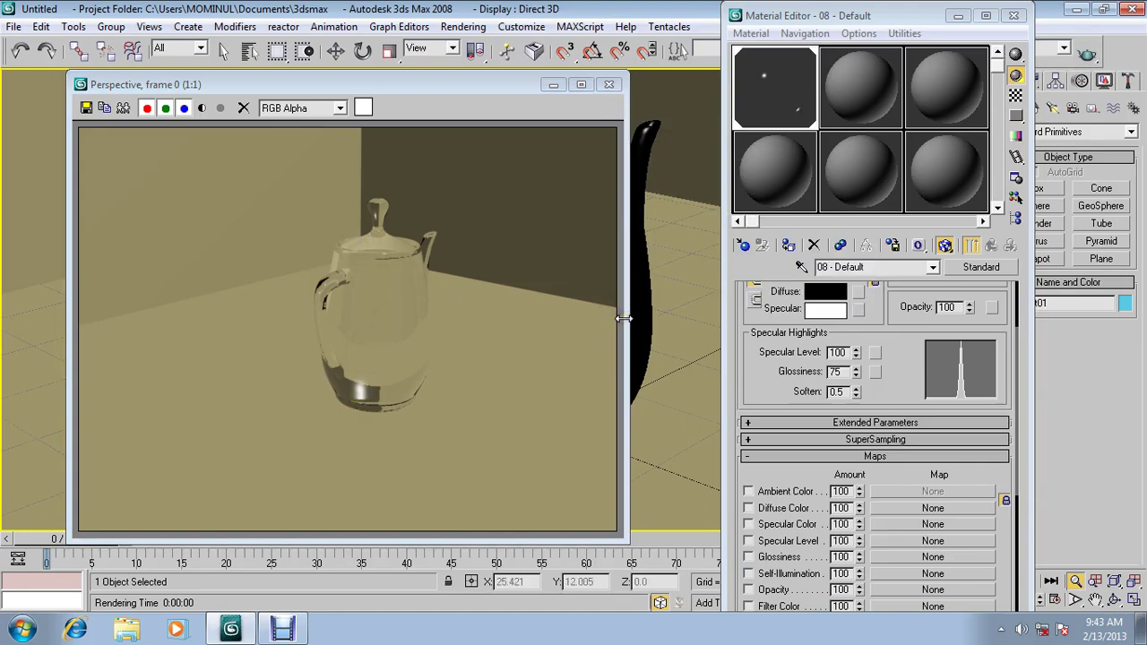
Step: Zoom the Perspective view in on the teapot and render the scene
{"action": "left_click_drag", "start_coordinate": [699, 348], "coordinate": [663, 341]}
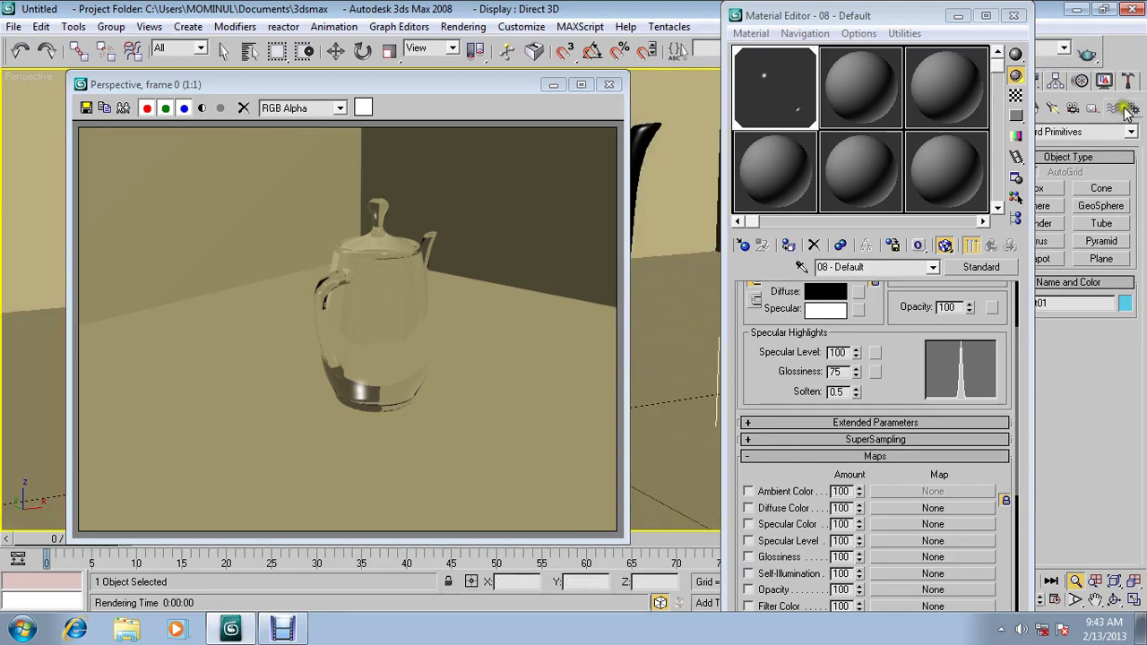
{"action": "left_click", "coordinate": [1089, 55]}
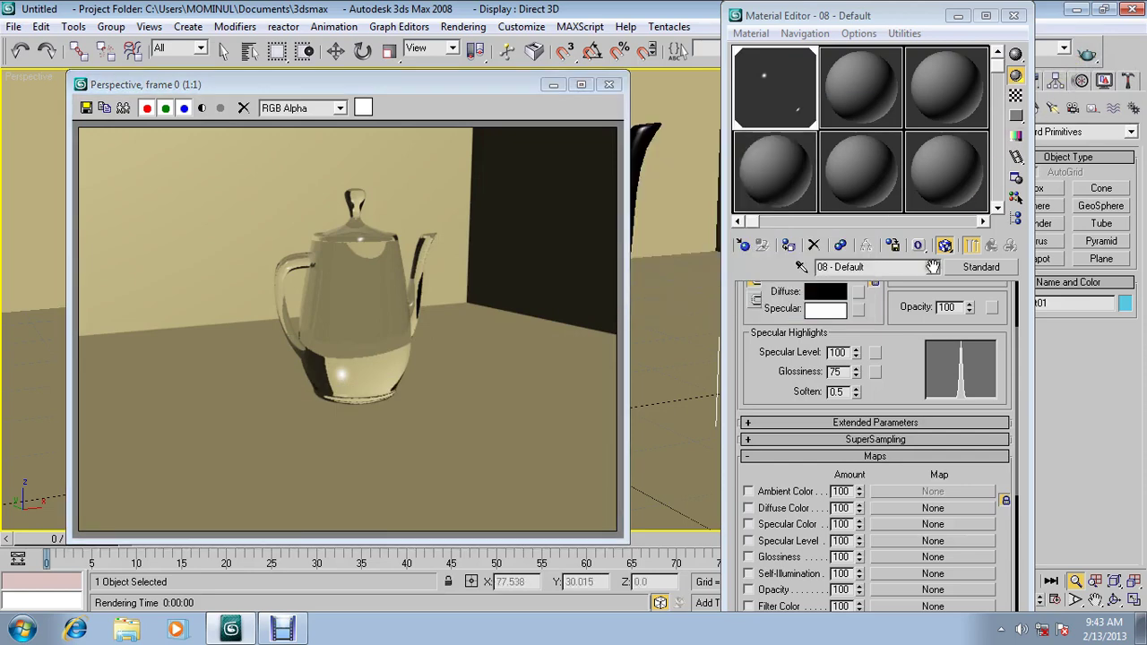
{"action": "left_click_drag", "start_coordinate": [769, 393], "coordinate": [758, 364]}
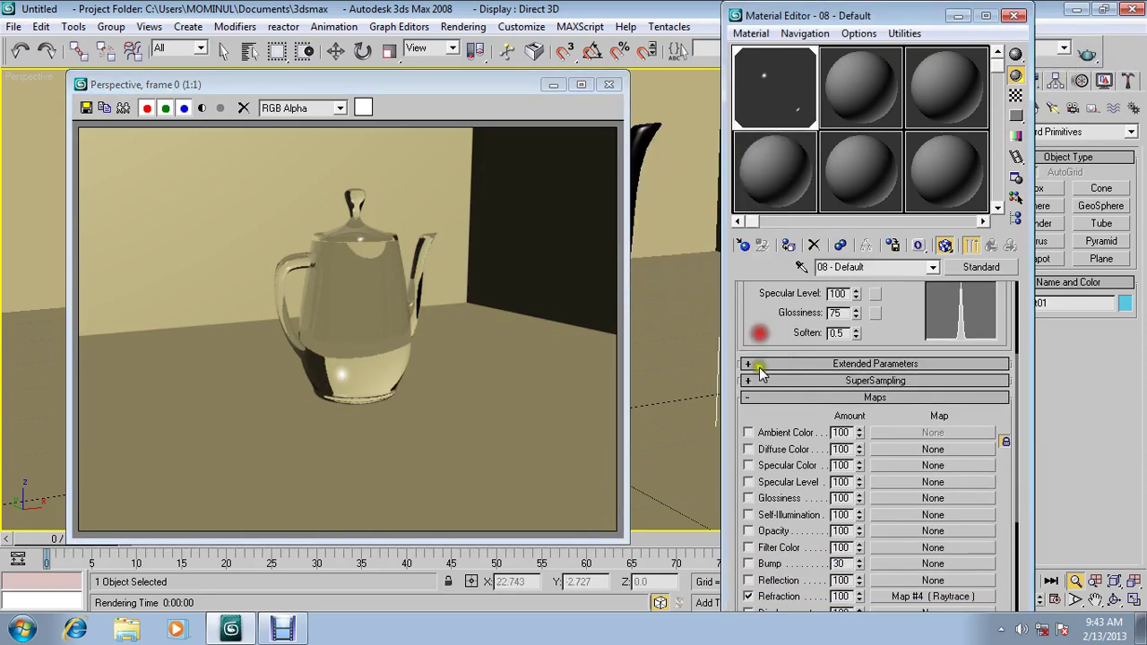
{"action": "left_click_drag", "start_coordinate": [768, 414], "coordinate": [758, 362]}
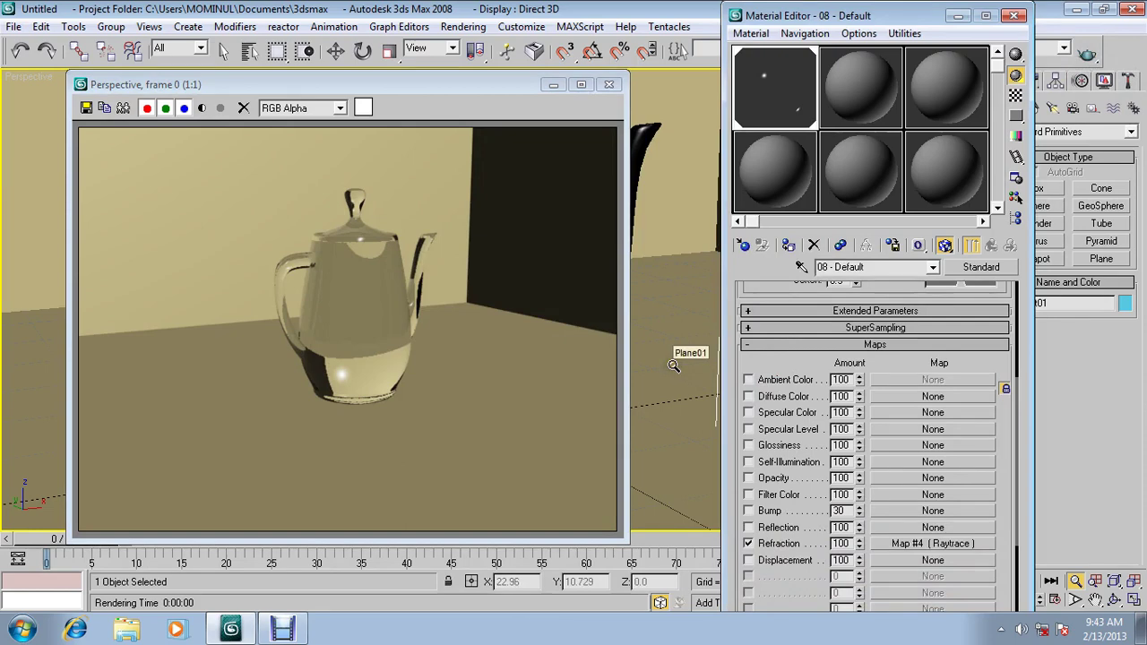
Step: Re-render the glass teapot from a higher view of the room corner
{"action": "left_click", "coordinate": [642, 379]}
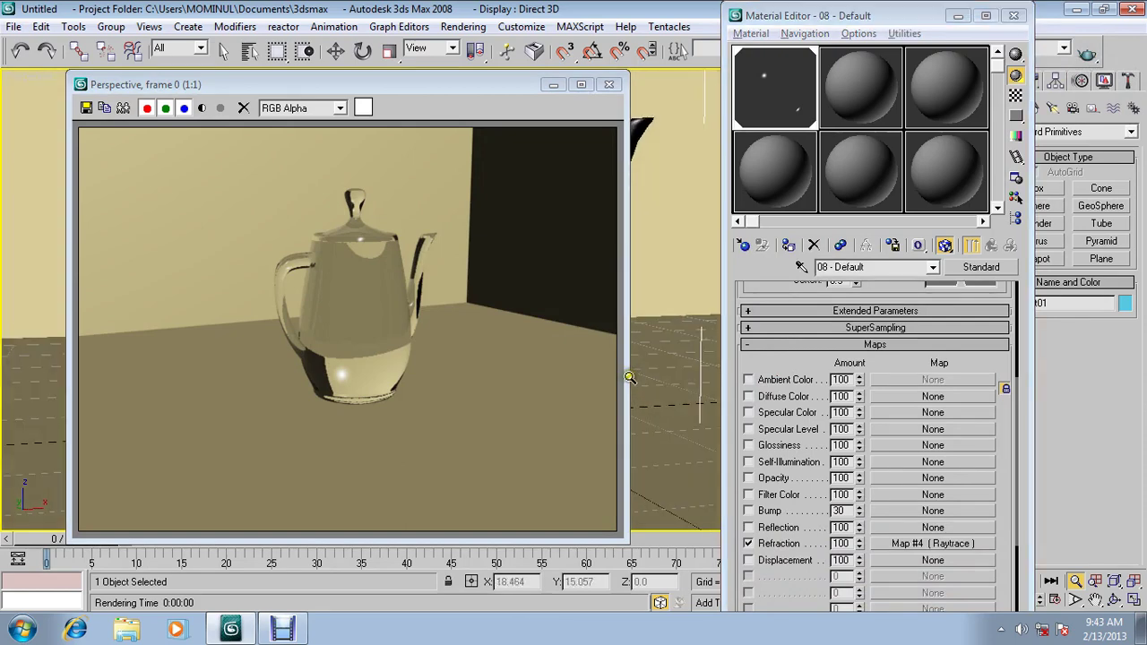
{"action": "left_click", "coordinate": [1085, 61]}
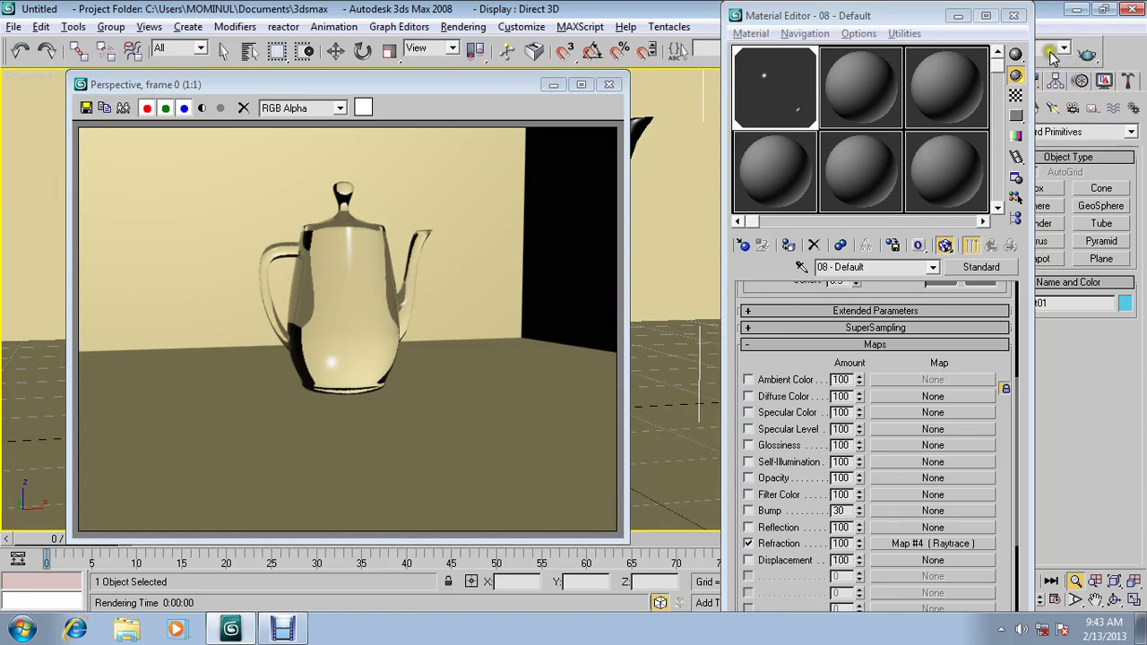
{"action": "scroll", "coordinate": [712, 314], "scroll_direction": "up", "scroll_amount": 2}
{"action": "scroll", "coordinate": [713, 315], "scroll_direction": "up", "scroll_amount": 1}
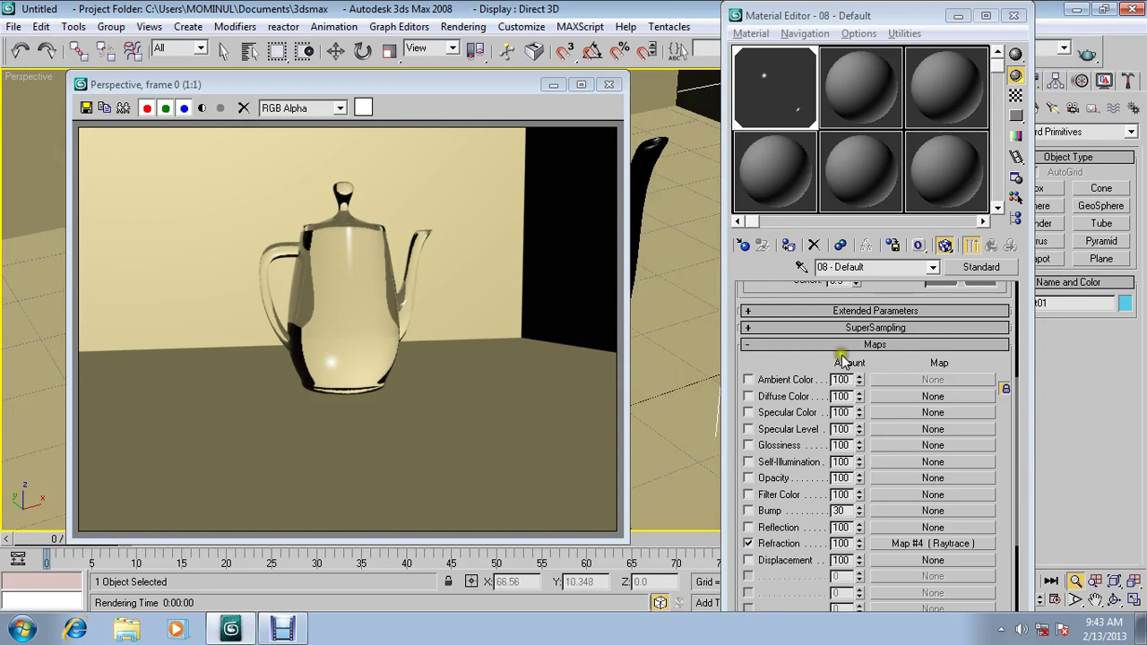
{"action": "left_click", "coordinate": [1086, 56]}
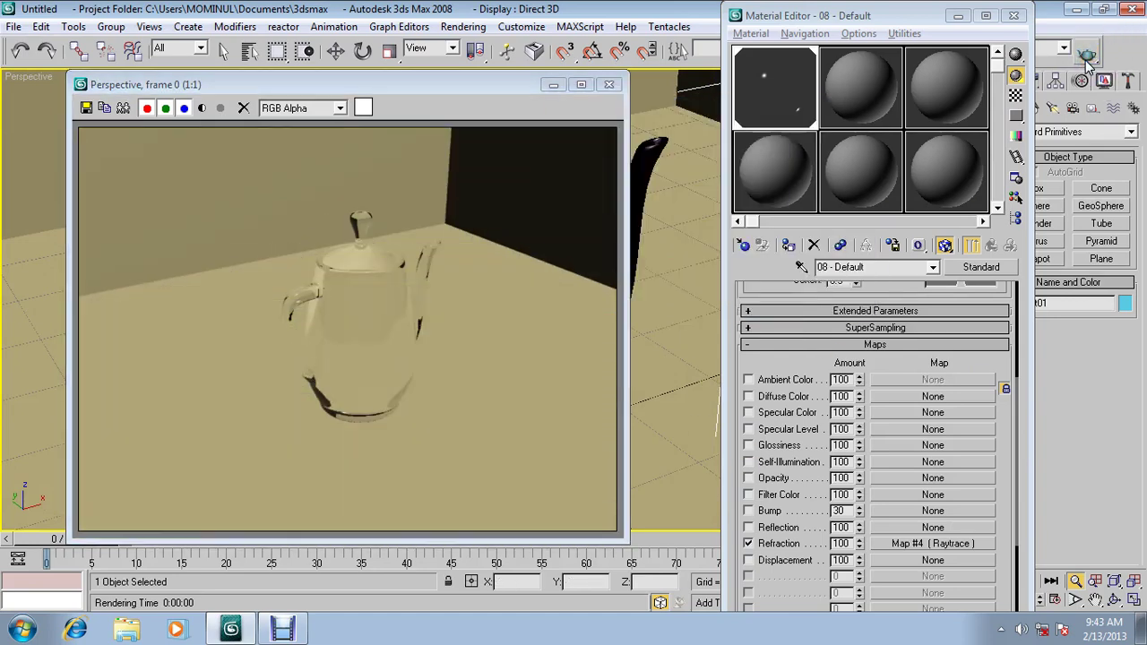
{"action": "left_click_drag", "start_coordinate": [783, 362], "coordinate": [781, 350]}
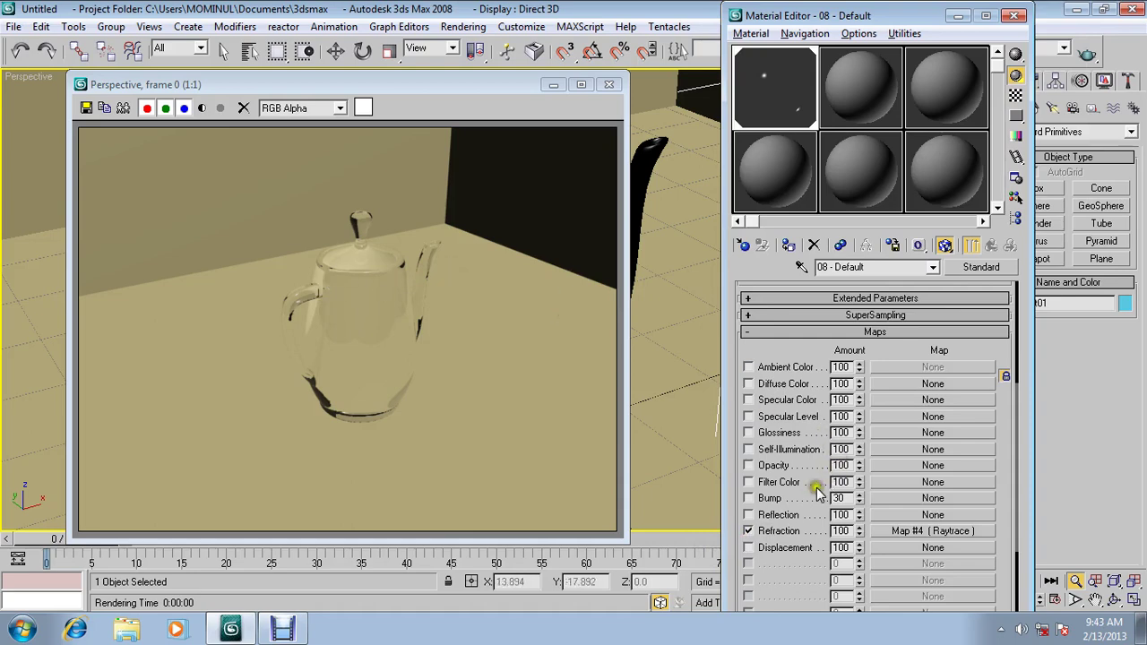
Step: Add a Raytrace map to the Reflection slot at amount 15 and render the teapot
{"action": "left_click", "coordinate": [749, 515]}
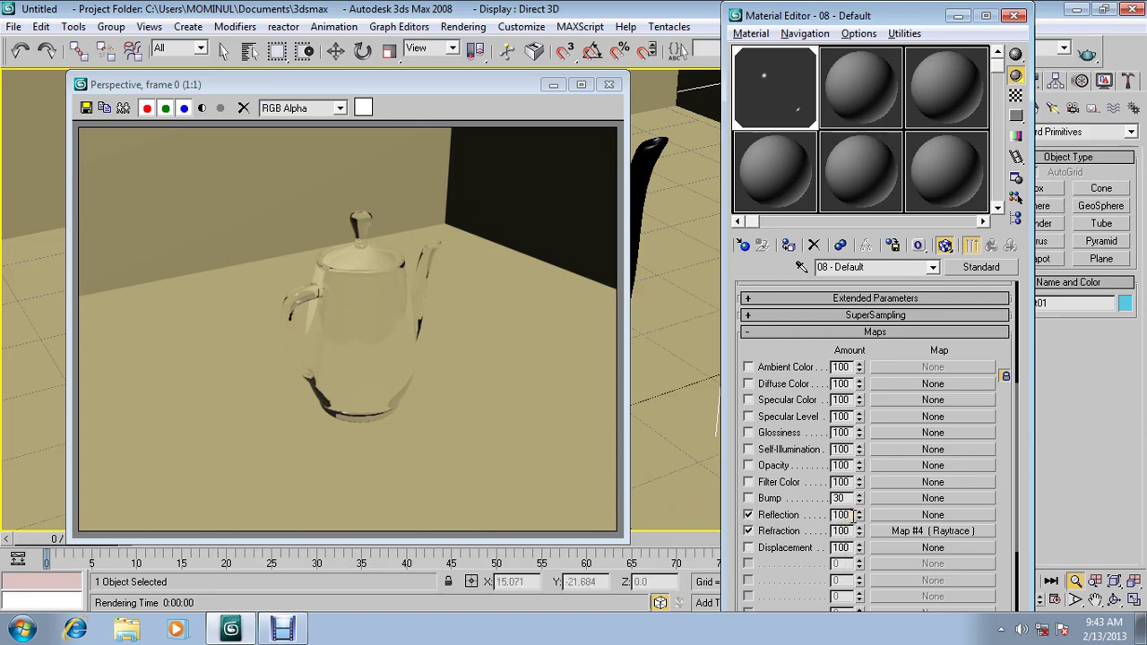
{"action": "left_click", "coordinate": [883, 515]}
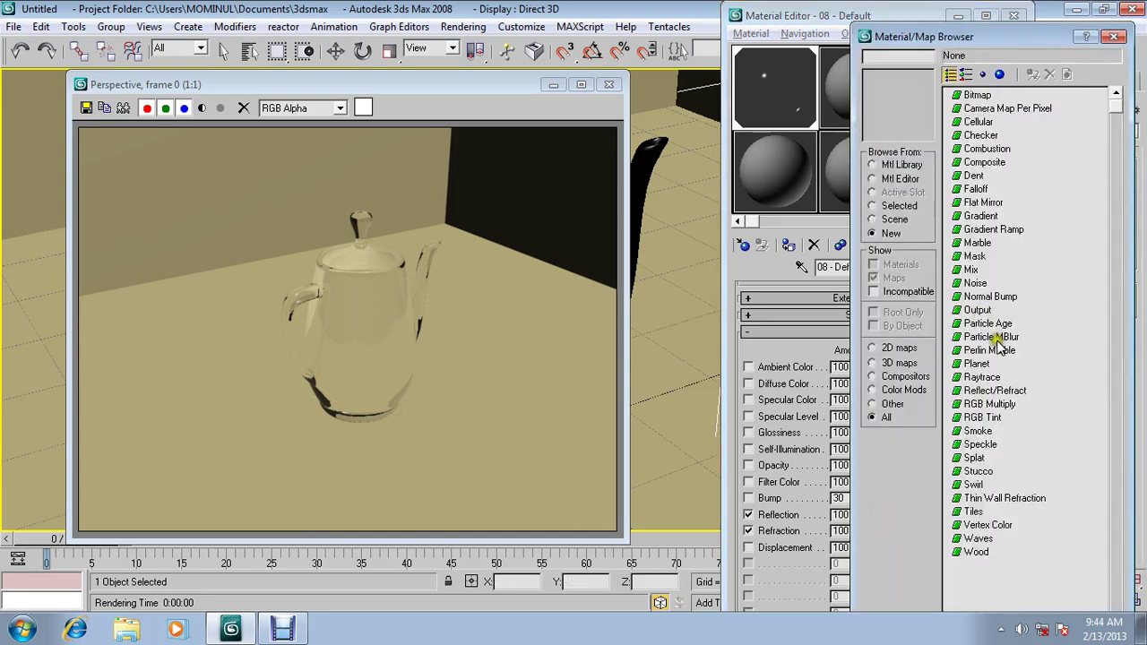
{"action": "double_click", "coordinate": [983, 378]}
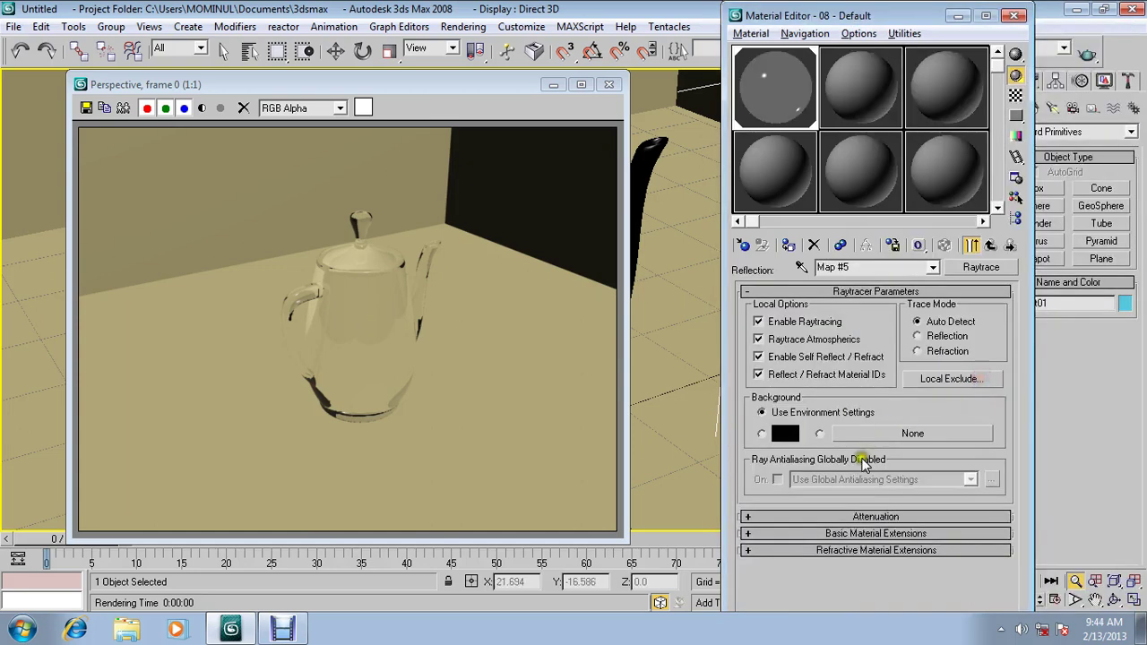
{"action": "left_click", "coordinate": [919, 336]}
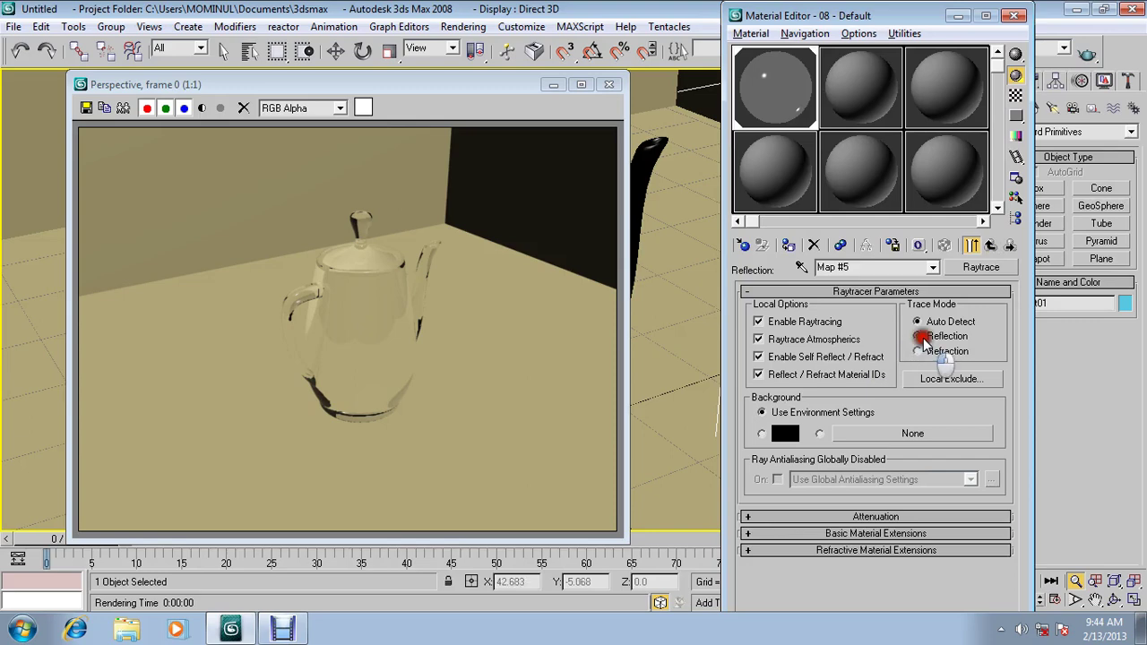
{"action": "left_click", "coordinate": [991, 245]}
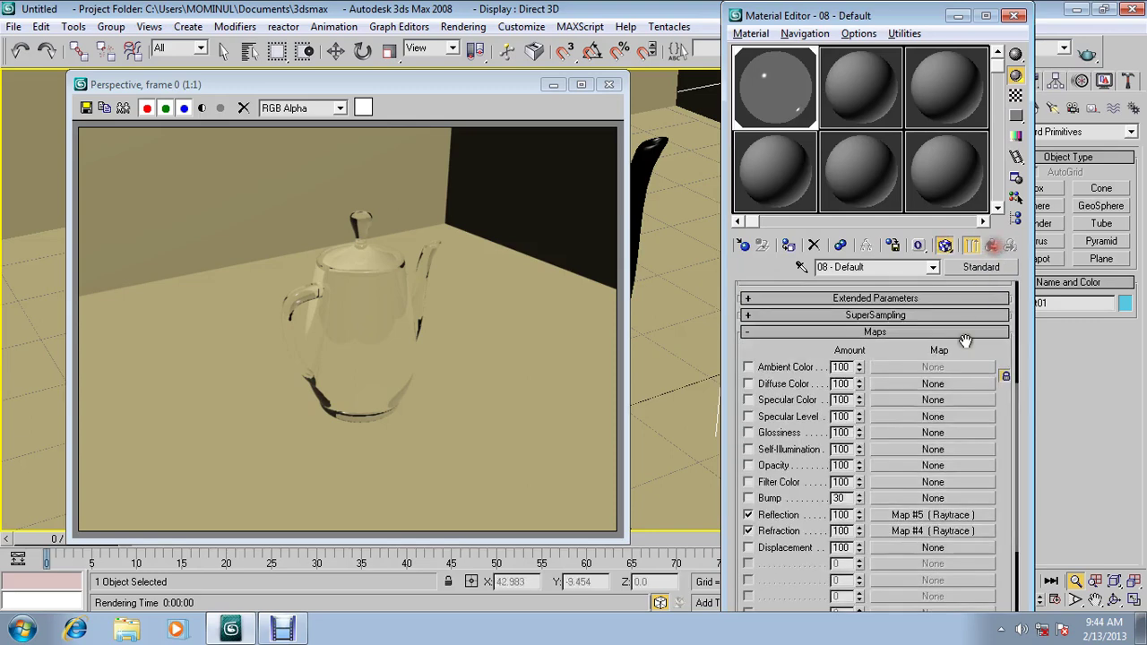
{"action": "left_click", "coordinate": [751, 515]}
{"action": "type", "text": "15"}
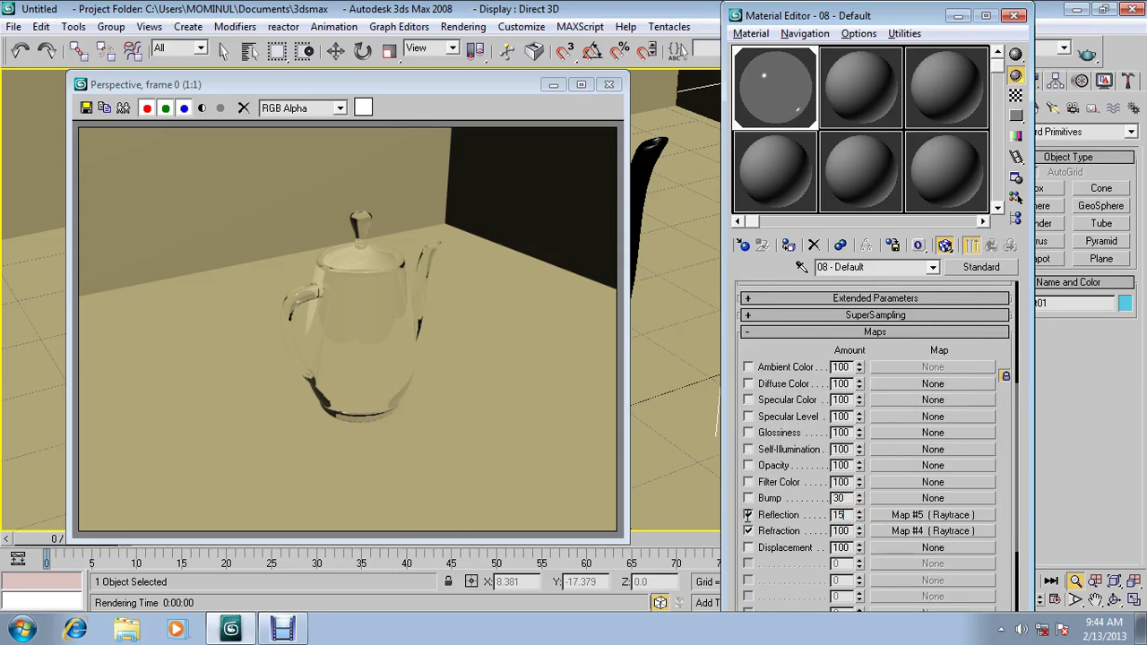
{"action": "key", "text": "Return"}
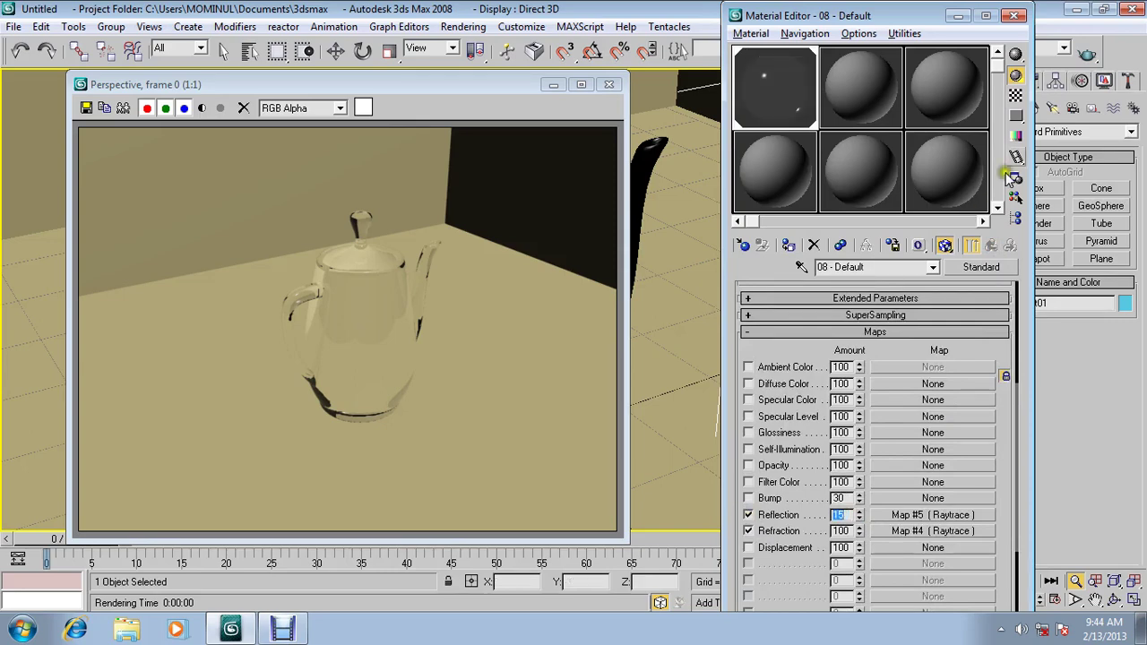
{"action": "left_click", "coordinate": [1089, 54]}
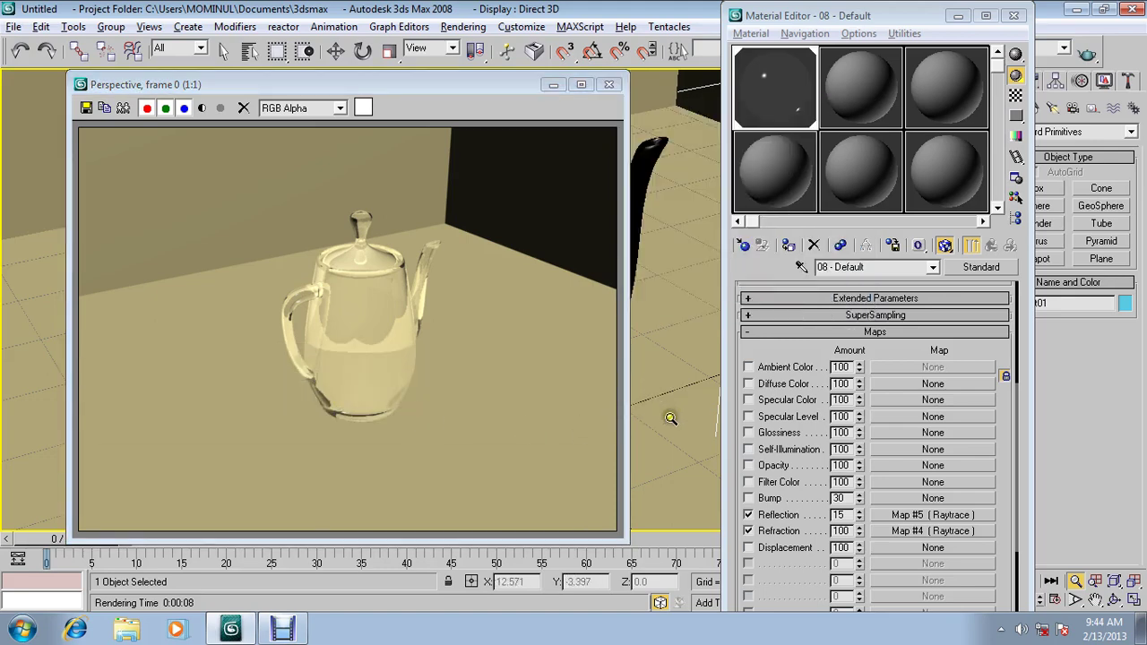
Step: Zoom closer on the teapot, re-render twice, and scroll up to Blinn Basic Parameters
{"action": "left_click_drag", "start_coordinate": [668, 410], "coordinate": [635, 405]}
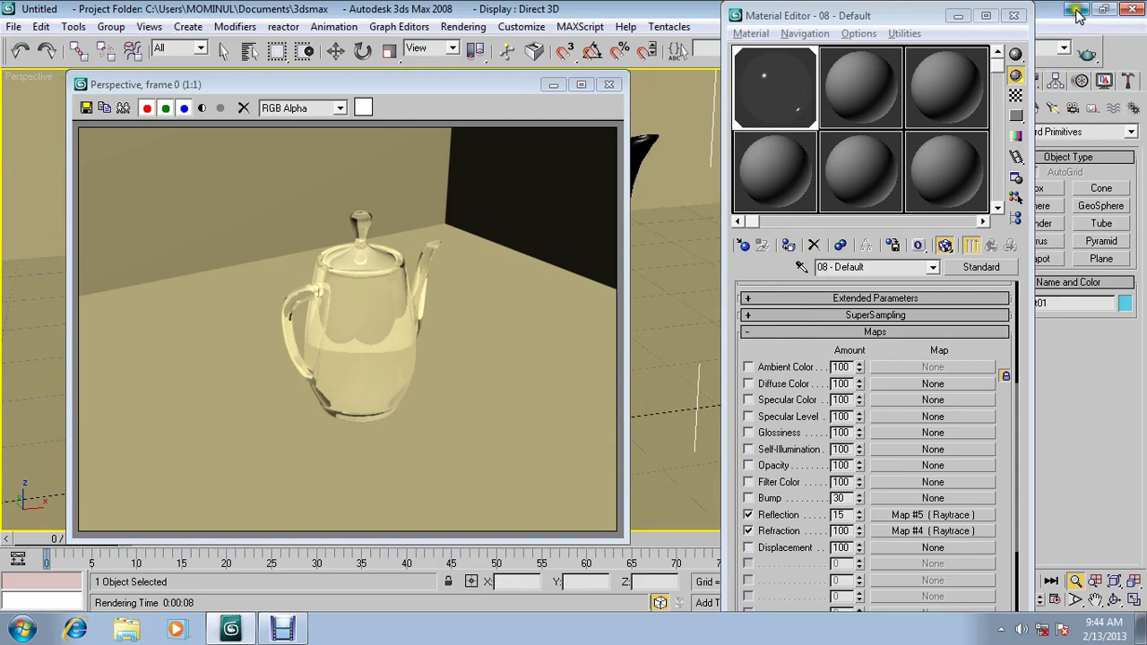
{"action": "left_click", "coordinate": [1087, 53]}
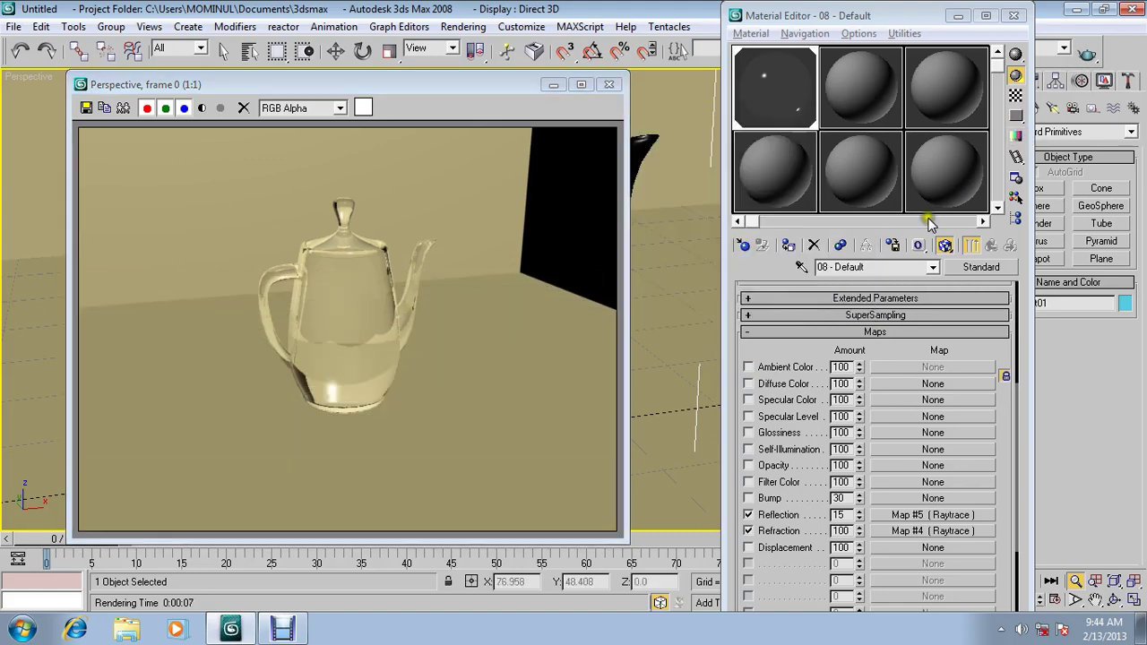
{"action": "left_click_drag", "start_coordinate": [672, 377], "coordinate": [681, 330]}
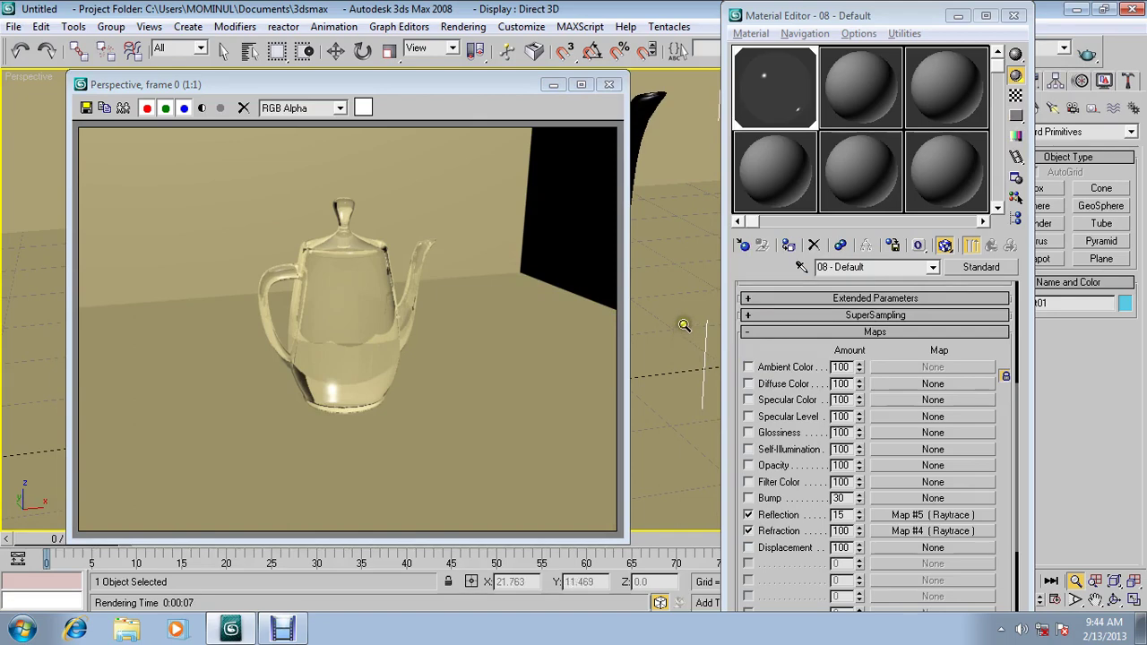
{"action": "left_click", "coordinate": [1088, 53]}
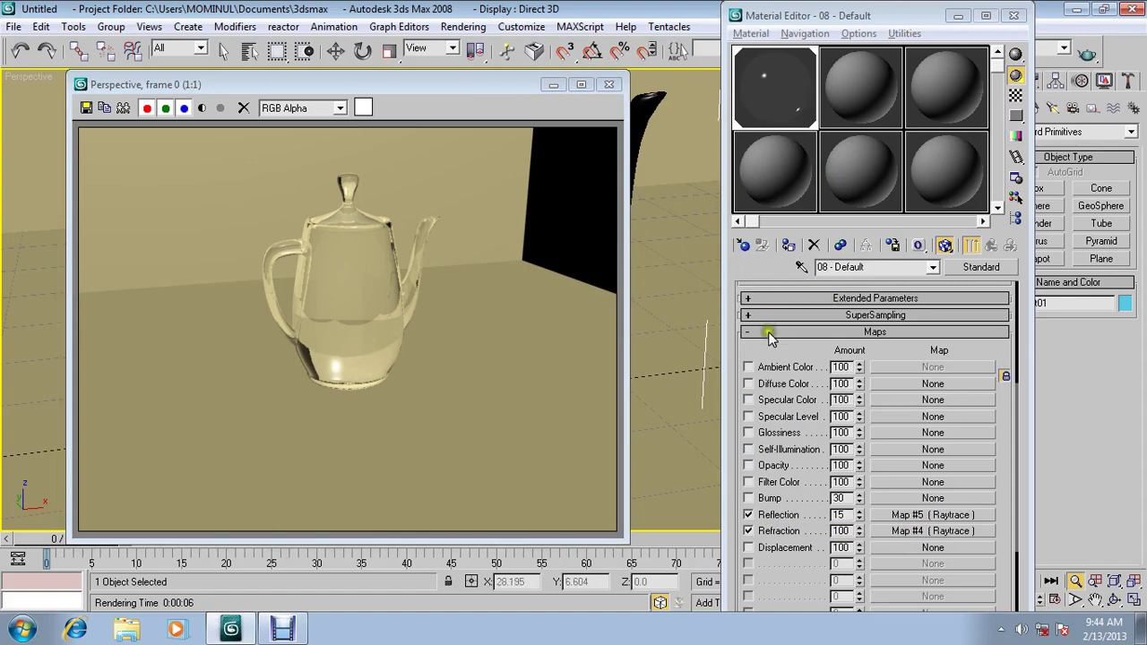
{"action": "left_click_drag", "start_coordinate": [764, 345], "coordinate": [762, 508]}
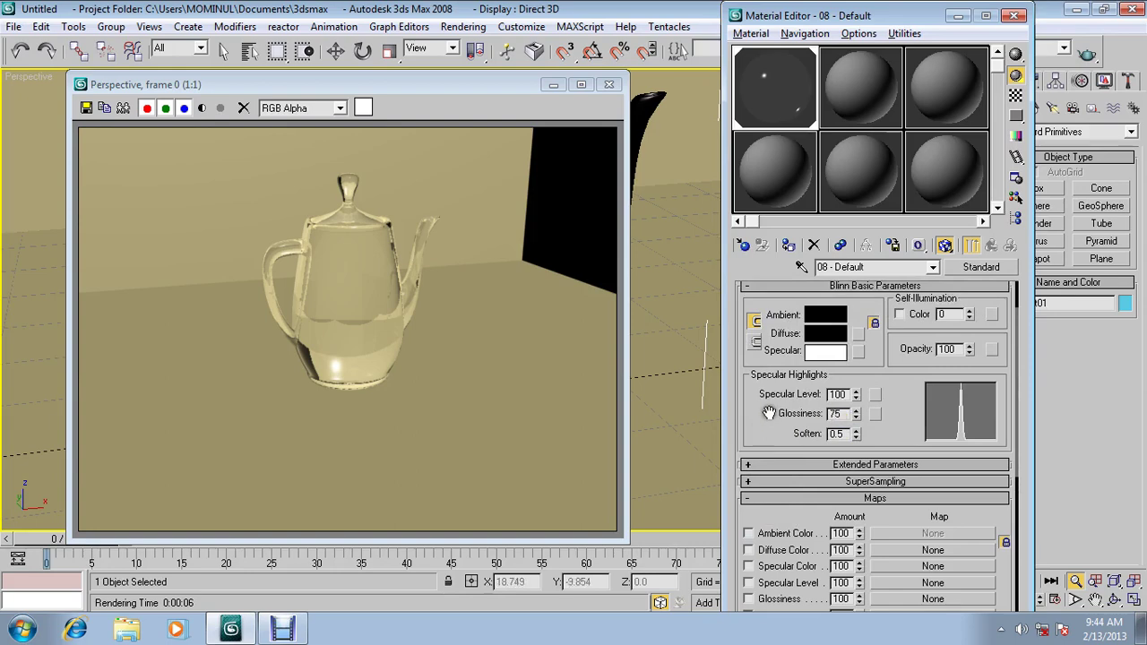
{"action": "left_click", "coordinate": [811, 352]}
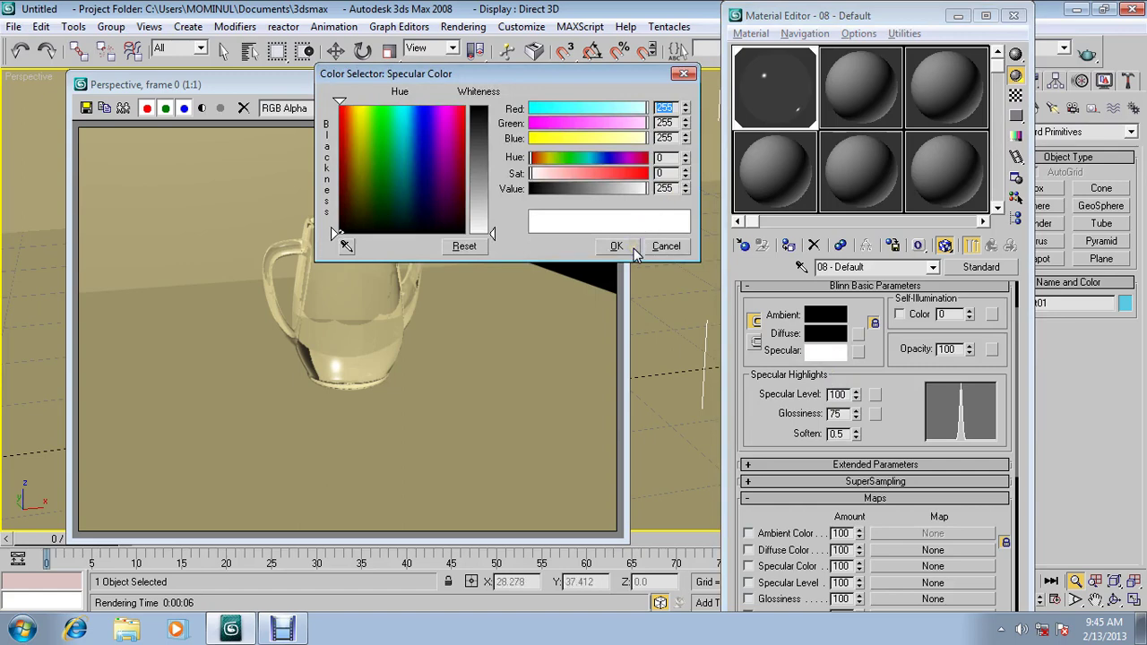
{"action": "left_click", "coordinate": [664, 247]}
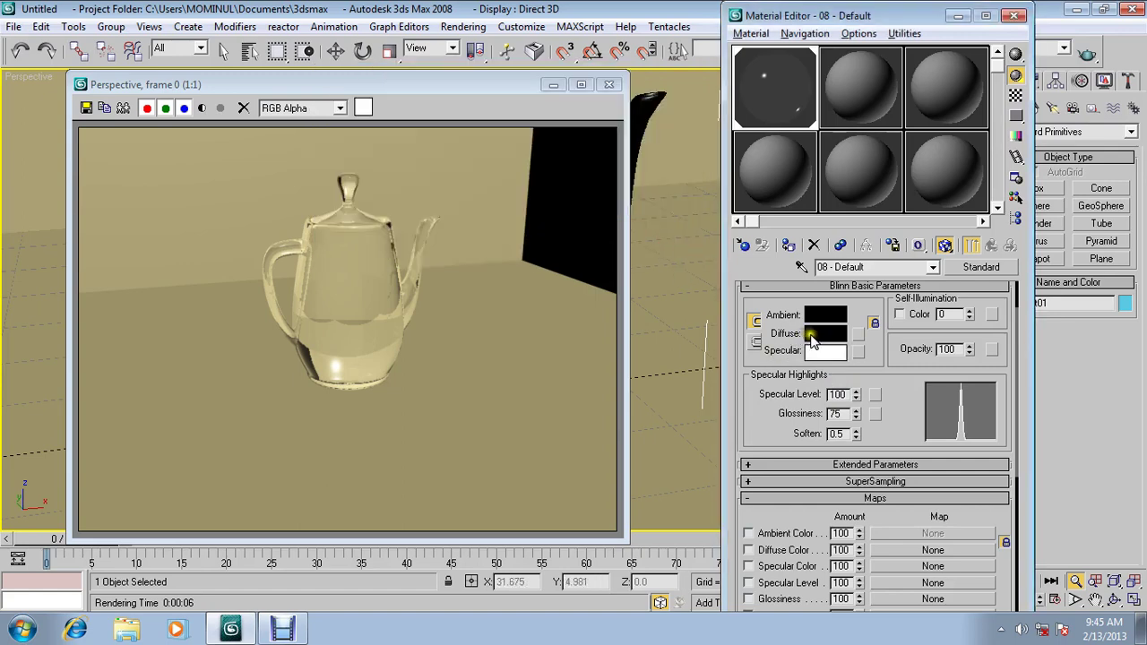
{"action": "left_click", "coordinate": [811, 337]}
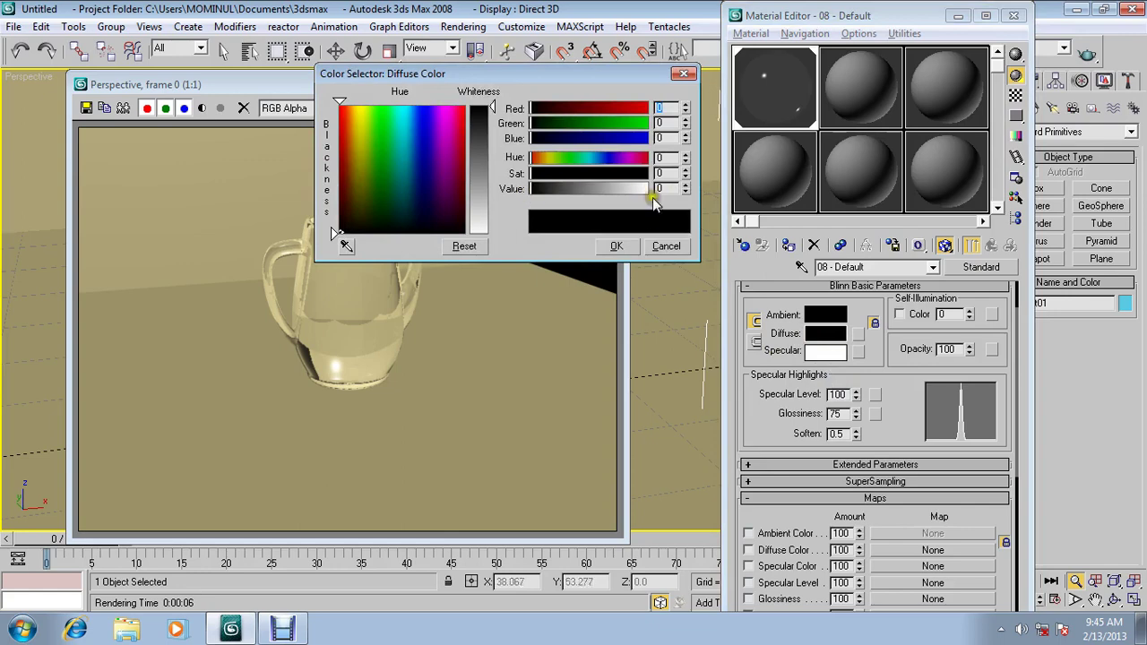
{"action": "left_click", "coordinate": [666, 246]}
{"action": "left_click_drag", "start_coordinate": [767, 423], "coordinate": [779, 461]}
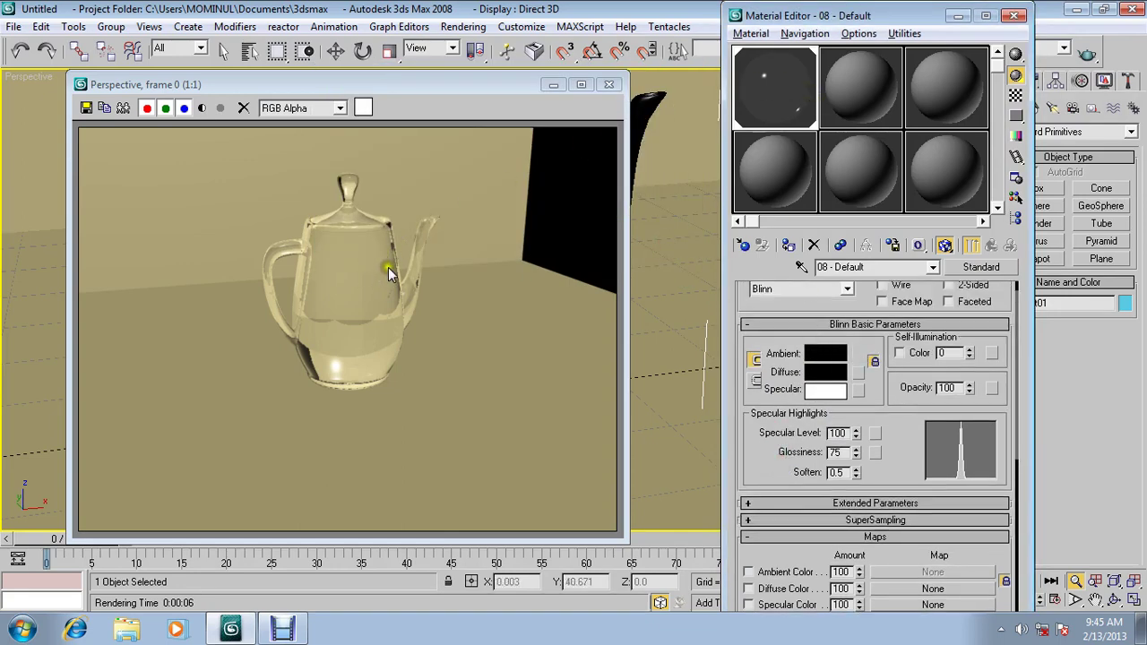
{"action": "left_click", "coordinate": [607, 87]}
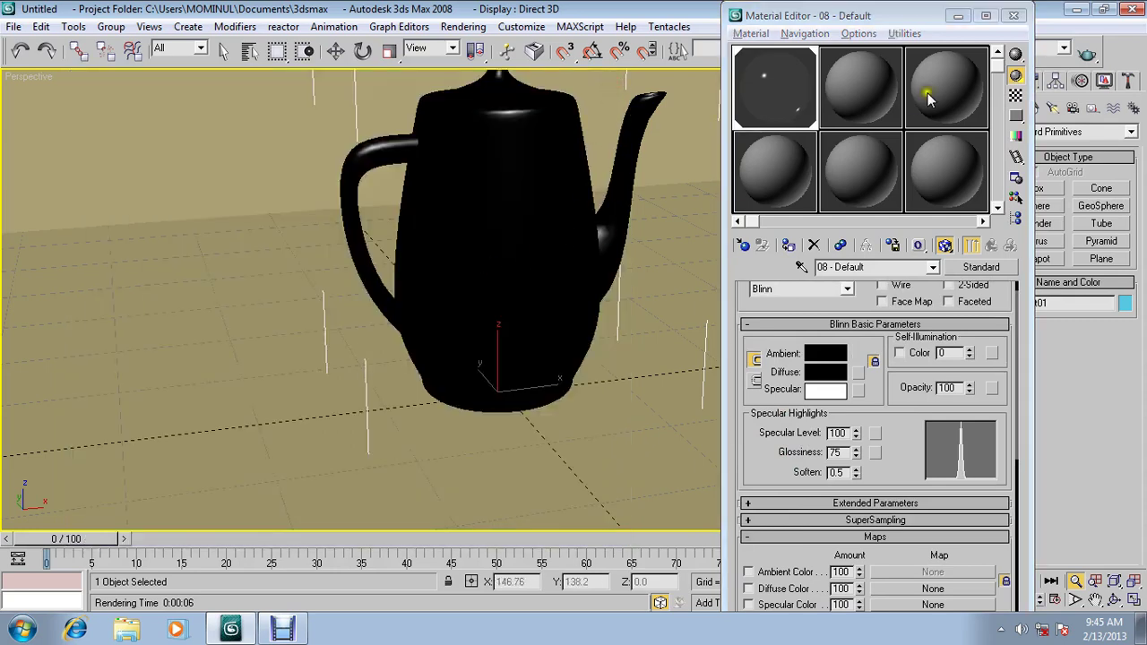
{"action": "left_click", "coordinate": [1088, 52]}
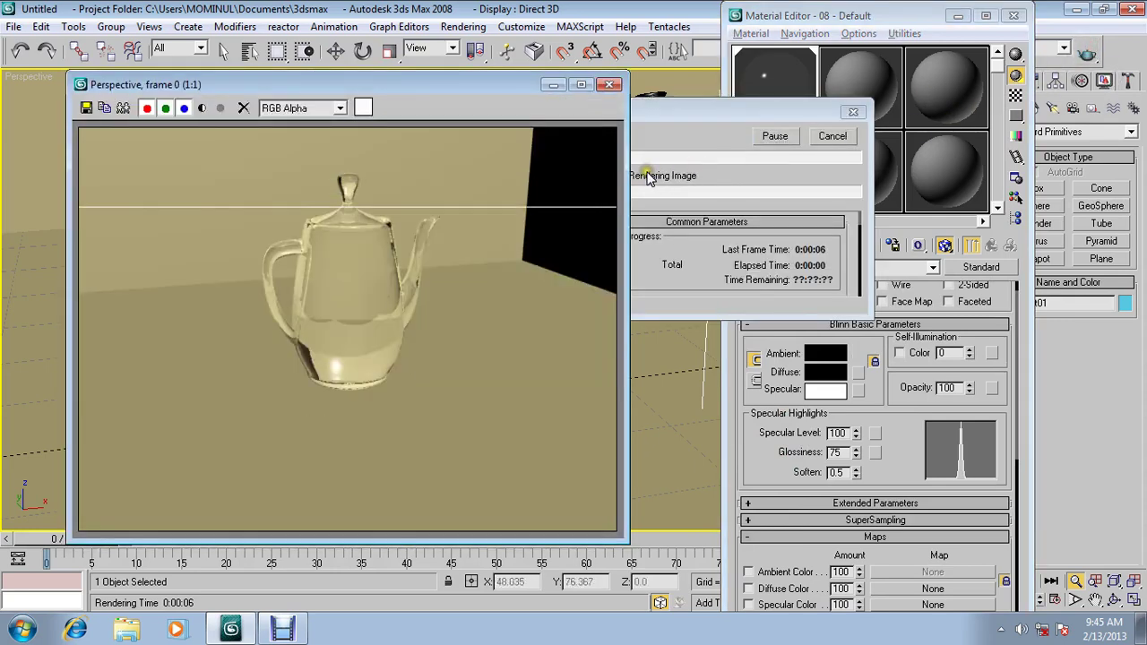